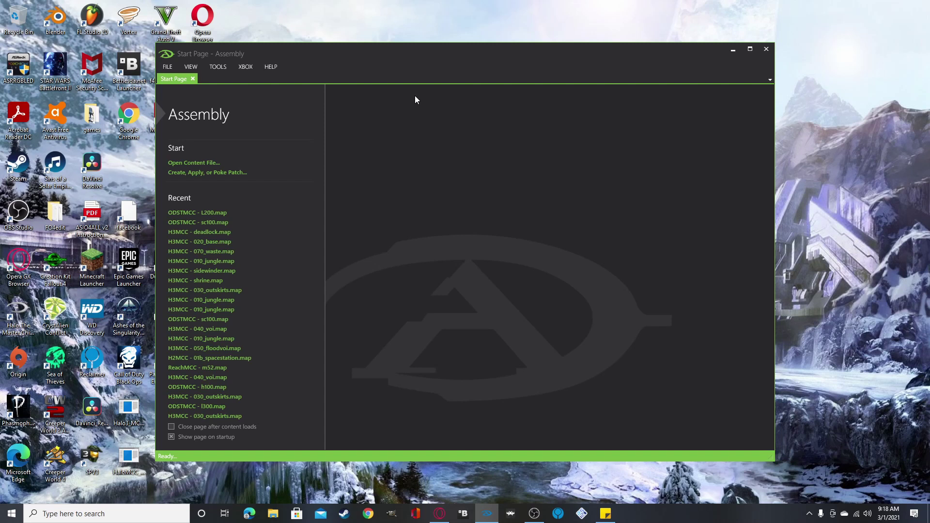
# Open 020_base.map from recent files and expand scnr to reveal the levels\solo\020_base\020_base tag.
pyautogui.click(222, 243)
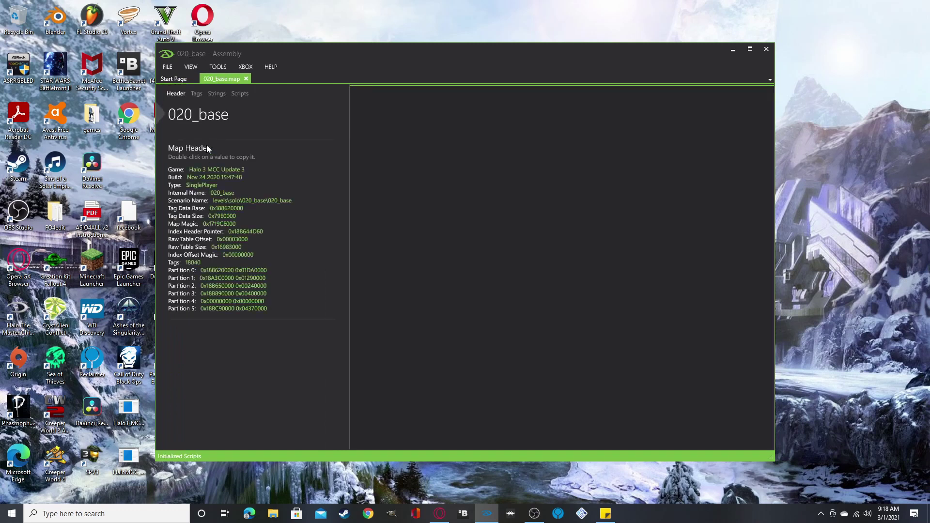
pyautogui.click(196, 95)
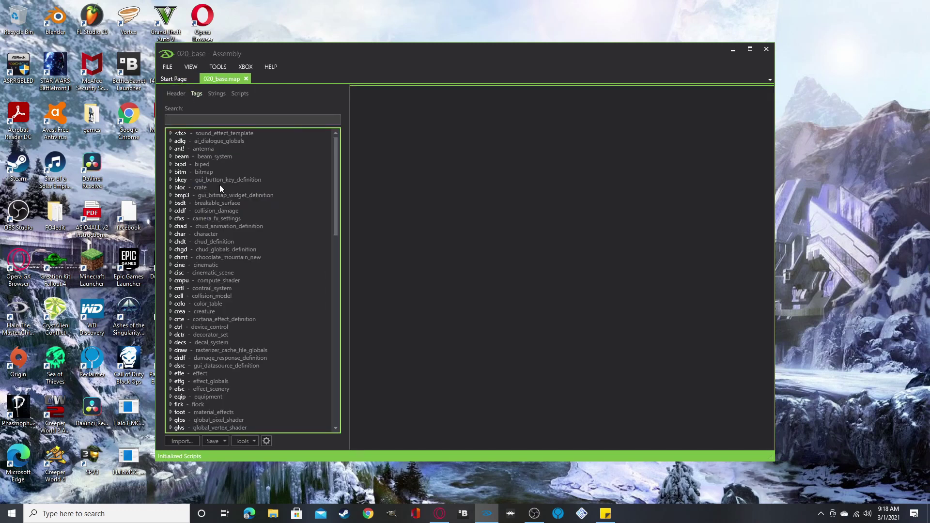
pyautogui.scroll(-5, 220, 186)
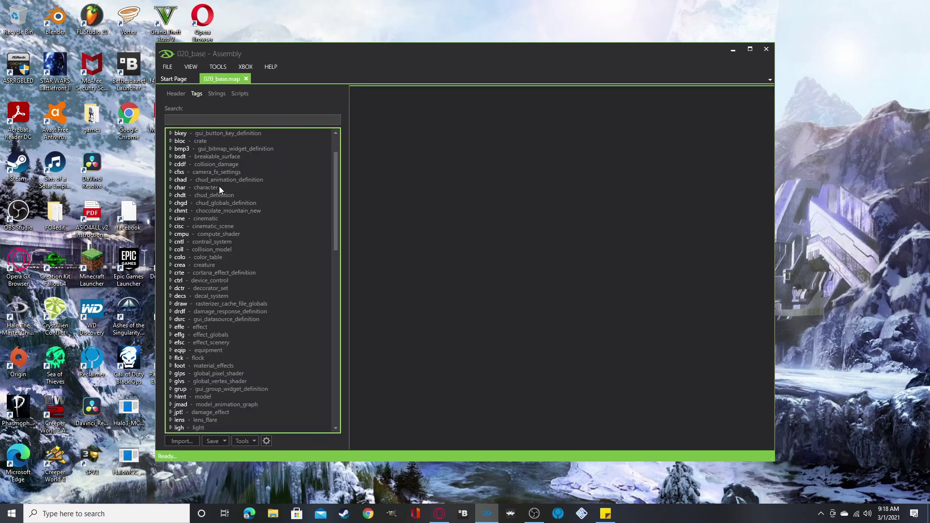
pyautogui.scroll(-9, 219, 188)
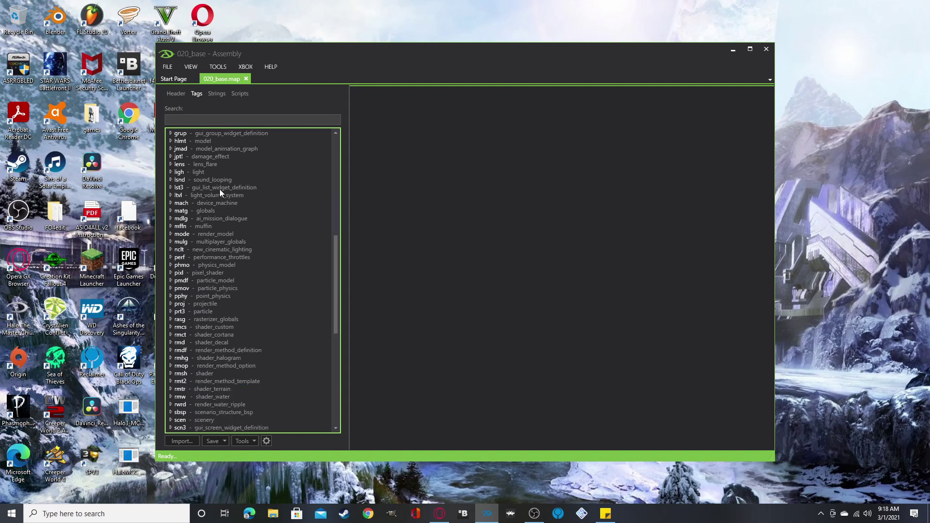
pyautogui.scroll(-6, 220, 191)
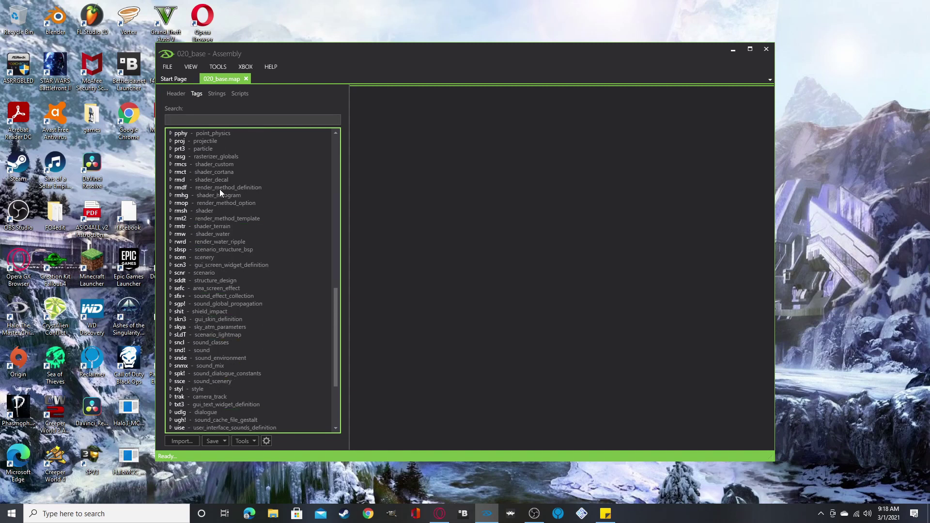
pyautogui.doubleClick(209, 273)
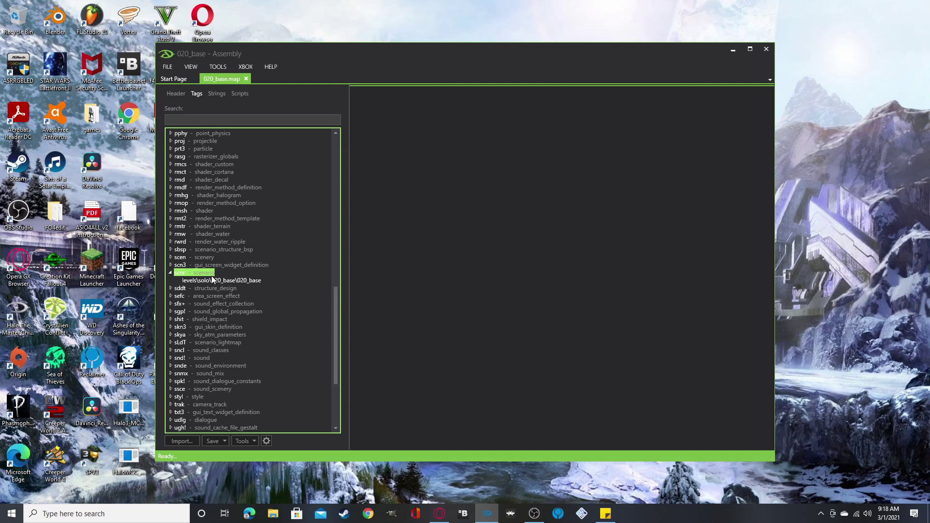
pyautogui.moveTo(228, 280)
pyautogui.moveTo(193, 281)
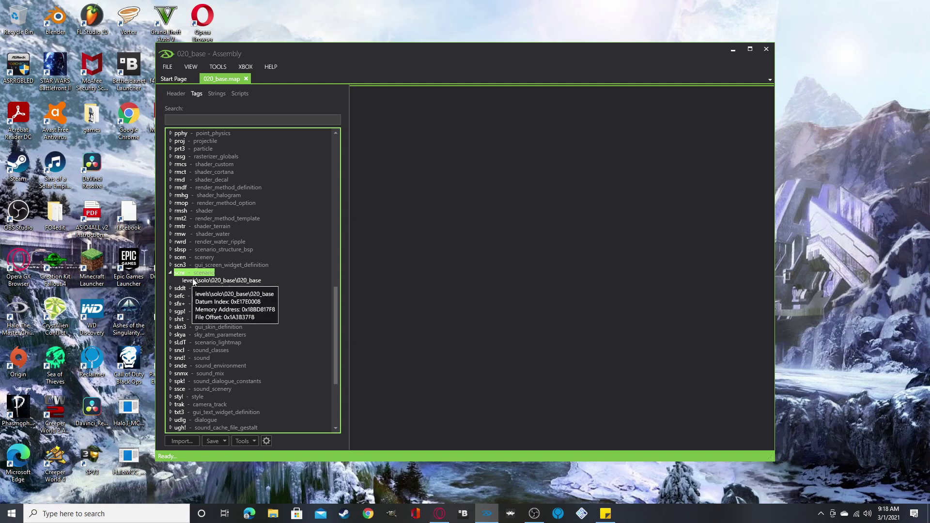
# Open the 020_base scenario tag and jump to its Weapon Palette with a 'weapon' search.
pyautogui.doubleClick(227, 281)
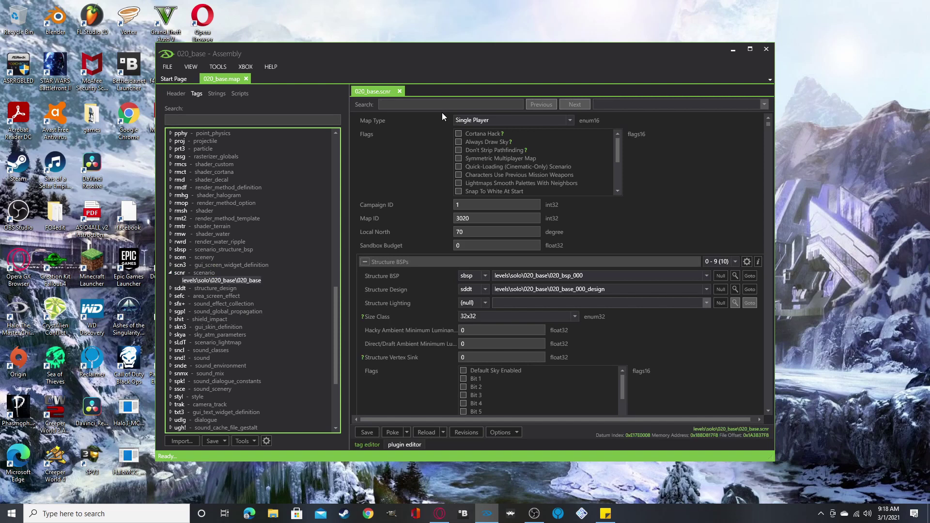
pyautogui.write('weapon')
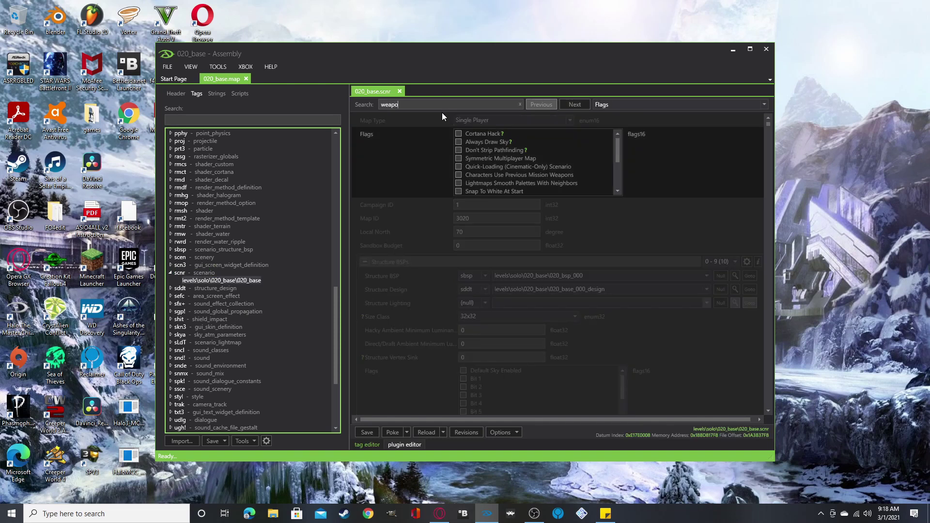
pyautogui.click(624, 105)
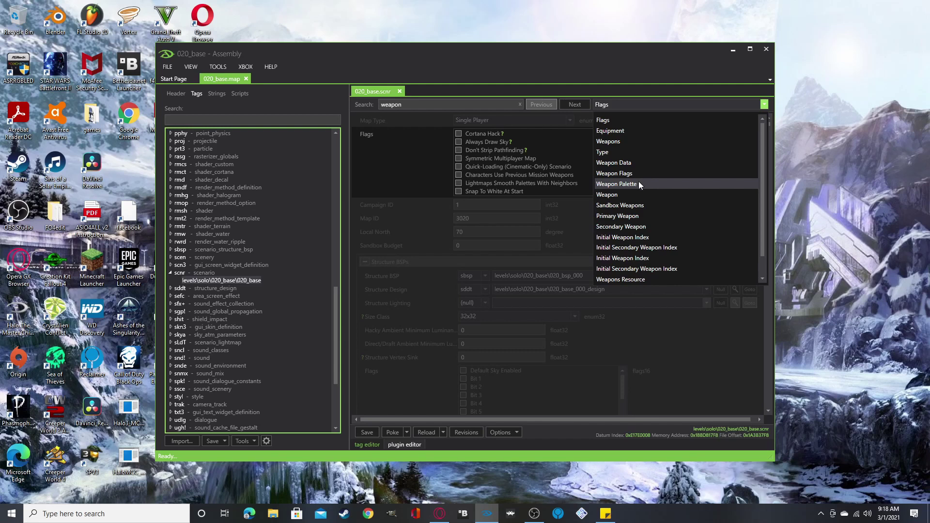
pyautogui.click(617, 184)
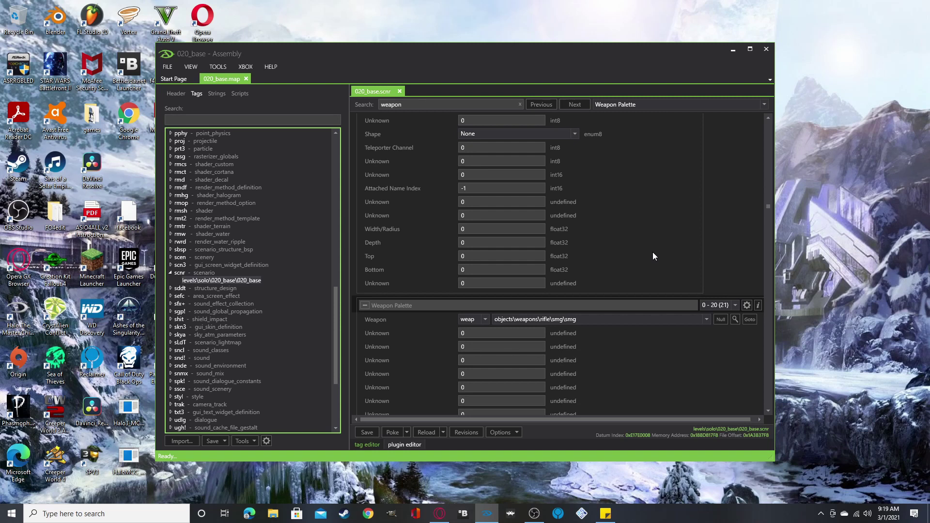
# Cycle the Weapon Palette entries to index 2, plasma_rifle_red.
pyautogui.scroll(-3, 653, 250)
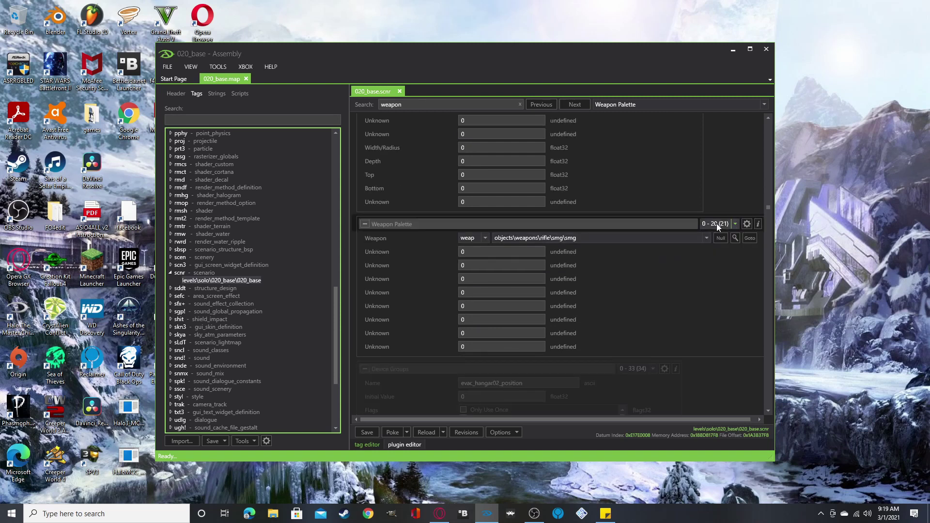
pyautogui.scroll(-18, 716, 223)
pyautogui.scroll(11, 716, 222)
pyautogui.scroll(7, 717, 223)
pyautogui.moveTo(597, 417); pyautogui.dragTo(611, 416)
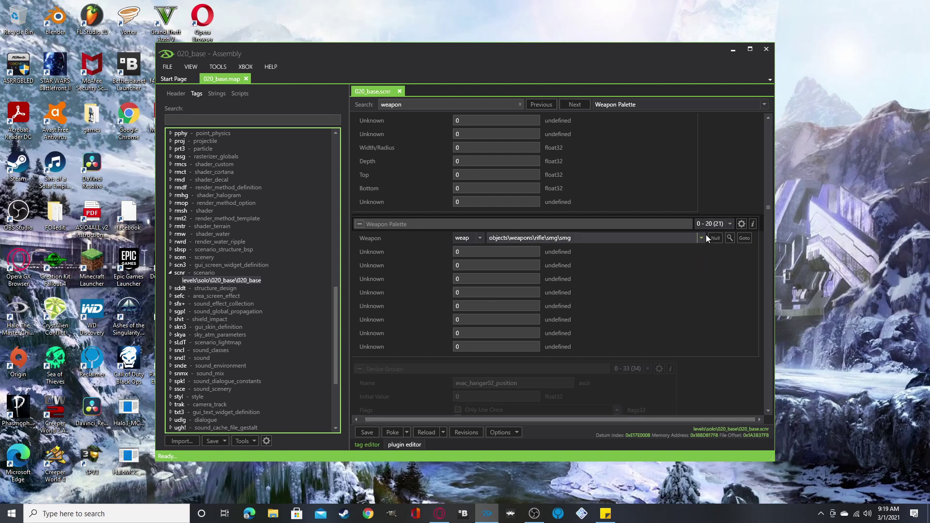
pyautogui.scroll(-2, 708, 225)
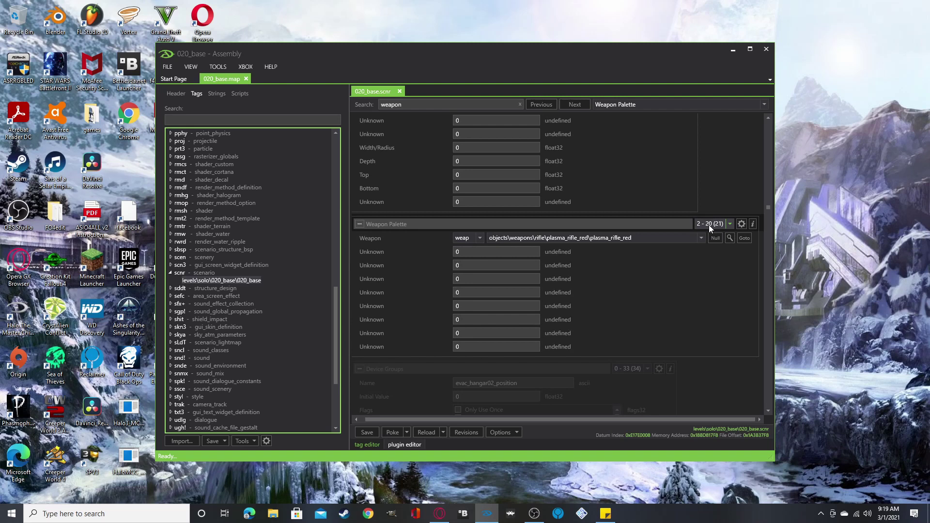
pyautogui.click(741, 224)
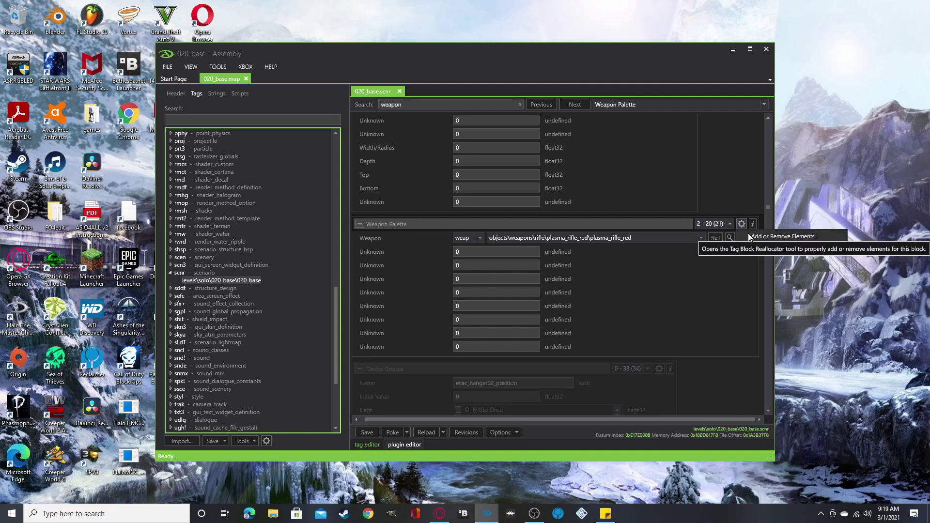
pyautogui.click(747, 234)
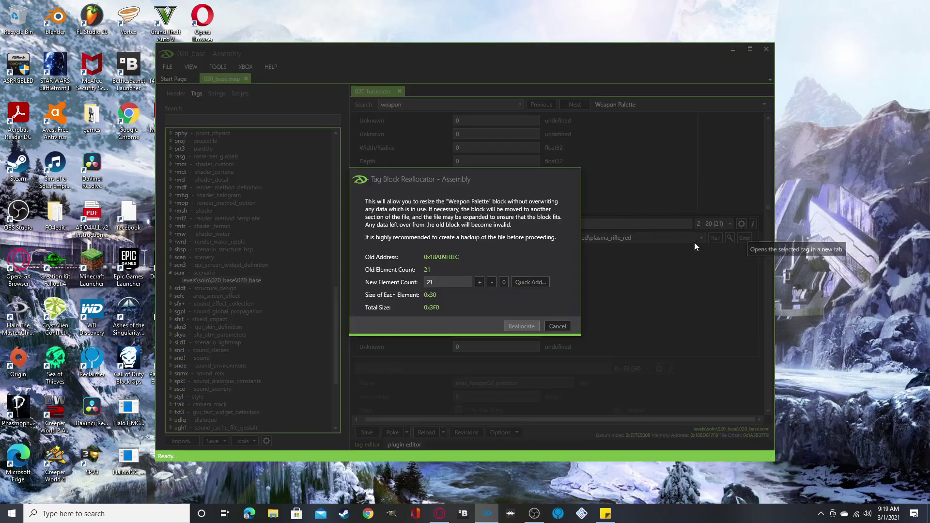
pyautogui.click(479, 283)
pyautogui.click(480, 282)
pyautogui.click(480, 282)
pyautogui.click(481, 283)
pyautogui.click(481, 282)
pyautogui.click(480, 282)
pyautogui.click(480, 283)
pyautogui.click(480, 283)
pyautogui.click(480, 282)
pyautogui.click(480, 283)
pyautogui.click(480, 282)
pyautogui.click(480, 282)
pyautogui.click(480, 282)
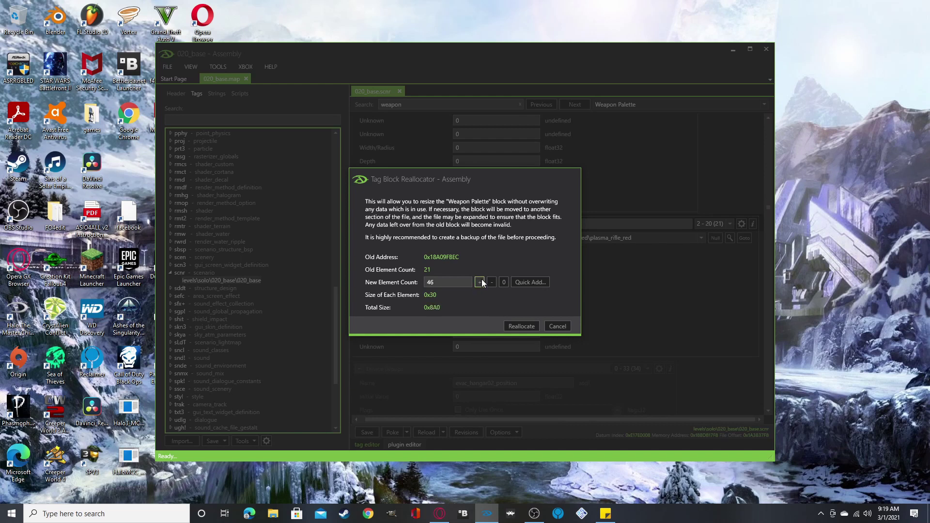
pyautogui.click(480, 282)
pyautogui.click(480, 282)
pyautogui.click(480, 282)
pyautogui.click(480, 282)
pyautogui.click(480, 282)
pyautogui.click(480, 282)
pyautogui.click(480, 282)
pyautogui.click(480, 282)
pyautogui.click(480, 282)
pyautogui.click(479, 282)
pyautogui.click(480, 283)
pyautogui.click(479, 283)
pyautogui.click(479, 282)
pyautogui.click(479, 282)
pyautogui.click(556, 326)
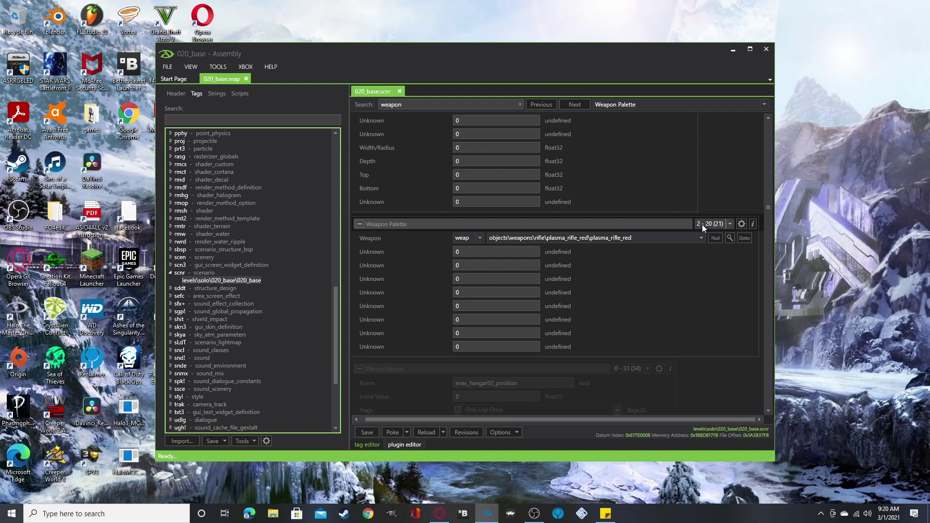
# Search the scenario for 'character' and jump to the Character Palette block.
pyautogui.doubleClick(470, 106)
pyautogui.write('charcter')
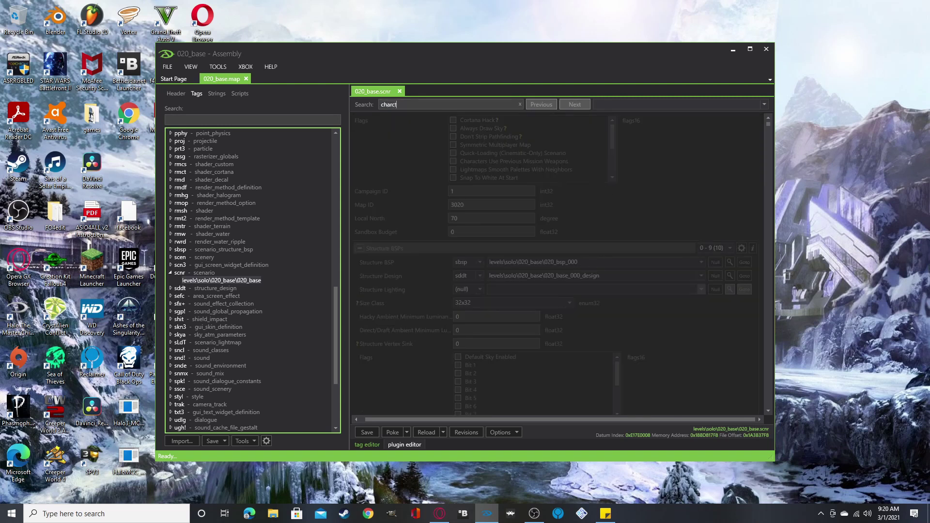
pyautogui.click(677, 106)
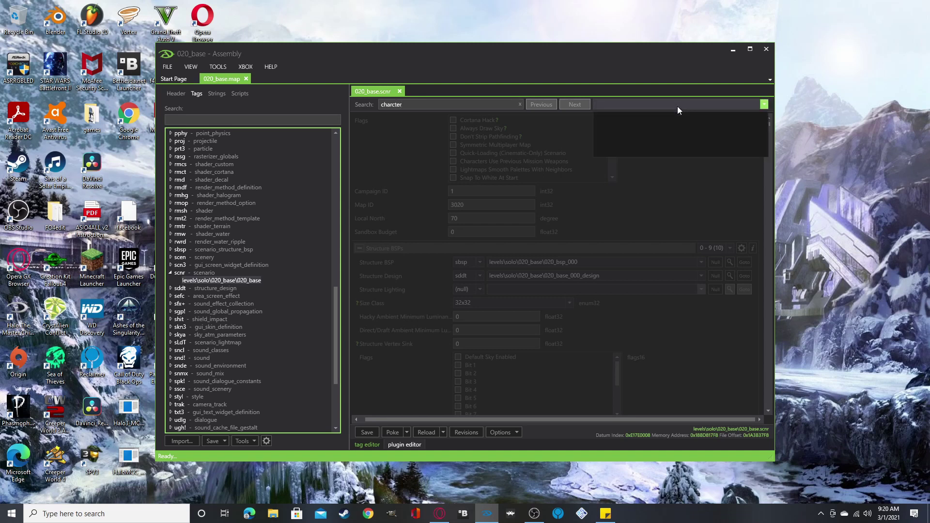
pyautogui.click(637, 112)
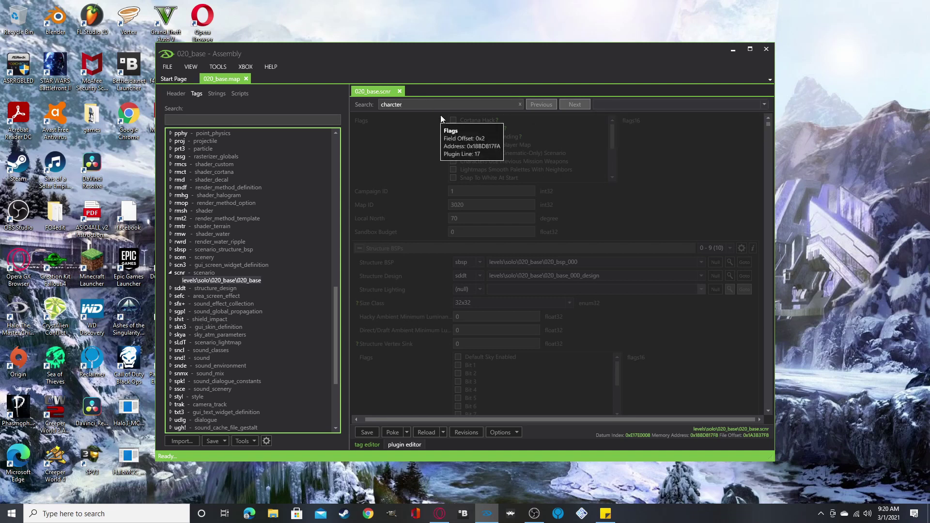
pyautogui.press('Left')
pyautogui.press('Left')
pyautogui.press('Left')
pyautogui.press('Left')
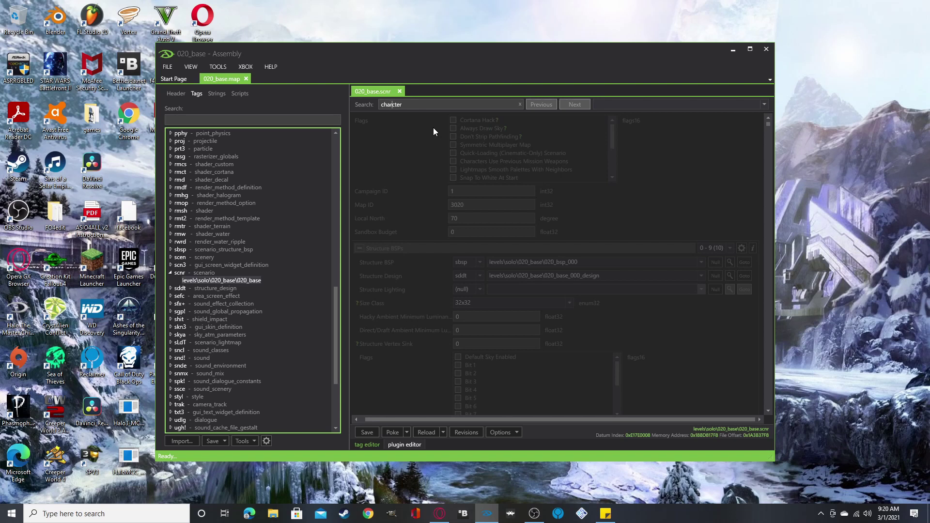
pyautogui.write('a')
pyautogui.click(622, 104)
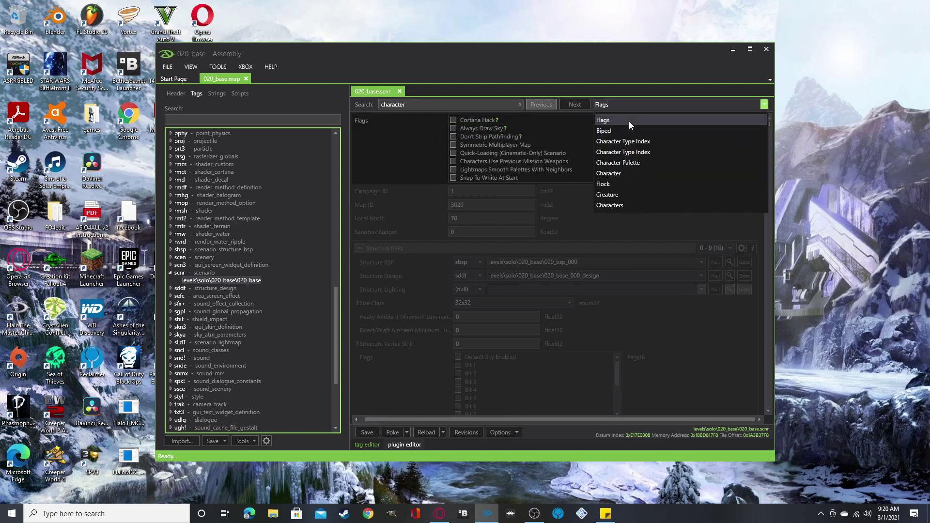
pyautogui.click(636, 164)
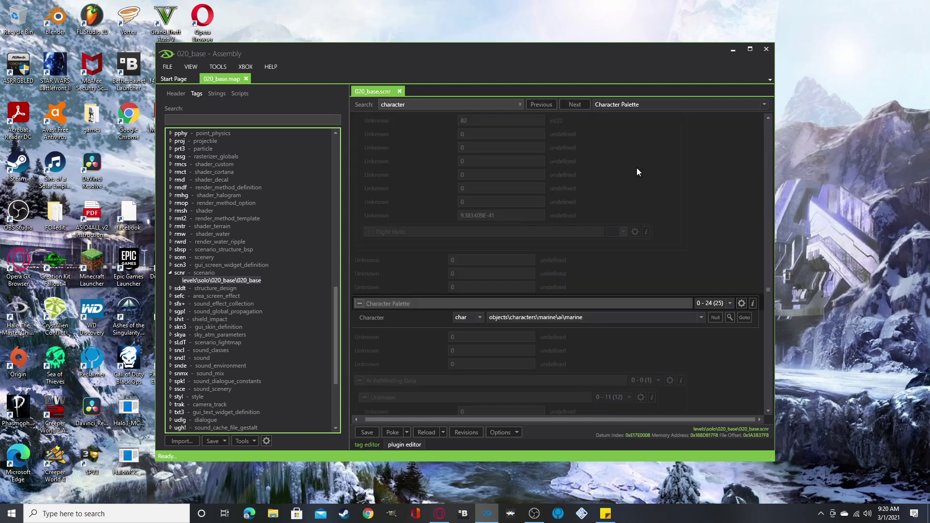
# Step the Character Palette to entry 15, marine_johnson.
pyautogui.click(702, 305)
pyautogui.click(705, 300)
pyautogui.press('Down')
pyautogui.press('Down')
pyautogui.press('Down')
pyautogui.press('Down')
pyautogui.press('Down')
pyautogui.press('Down')
pyautogui.press('Down')
pyautogui.press('Down')
pyautogui.press('Down')
pyautogui.press('Down')
pyautogui.press('Down')
pyautogui.press('Down')
pyautogui.press('Down')
pyautogui.press('Down')
pyautogui.press('Down')
pyautogui.scroll(-2, 692, 238)
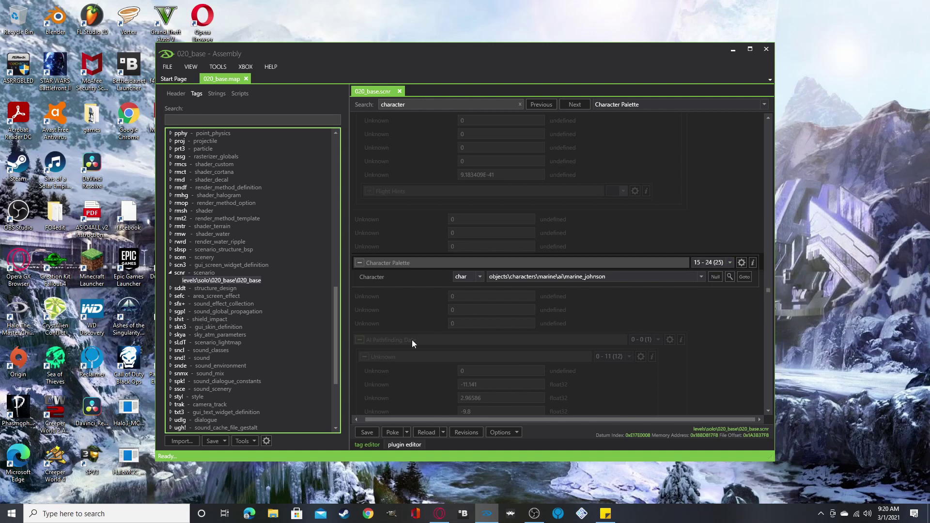
pyautogui.scroll(12, 226, 272)
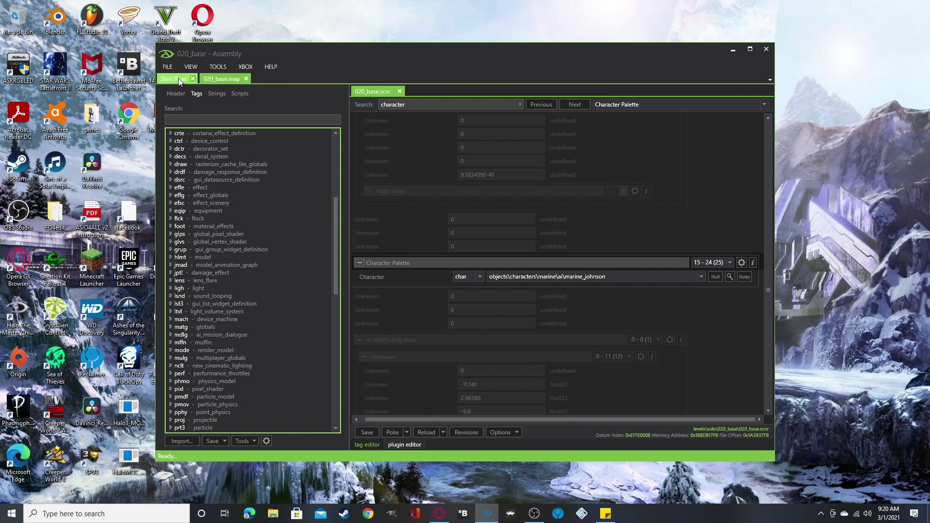
# Expand the char class and extract the bugger character tag.
pyautogui.scroll(8, 224, 243)
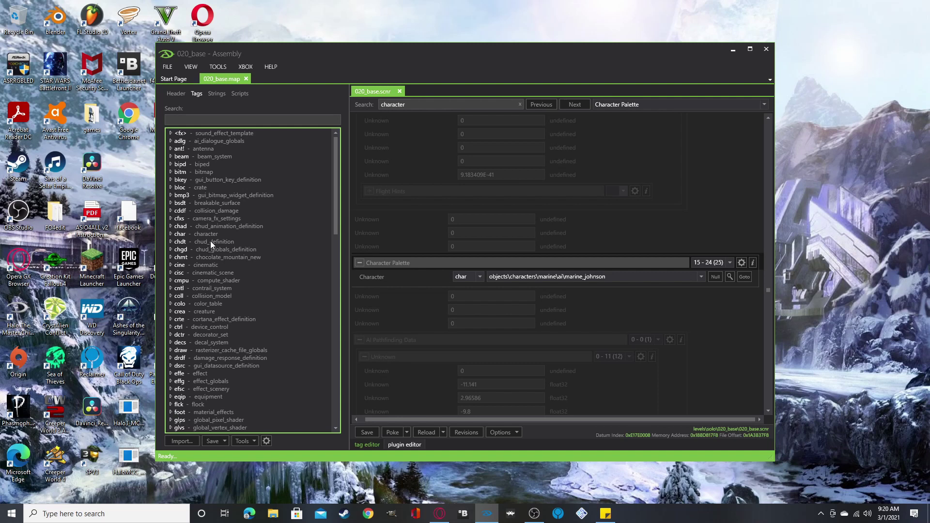
pyautogui.doubleClick(210, 237)
pyautogui.scroll(-5, 257, 275)
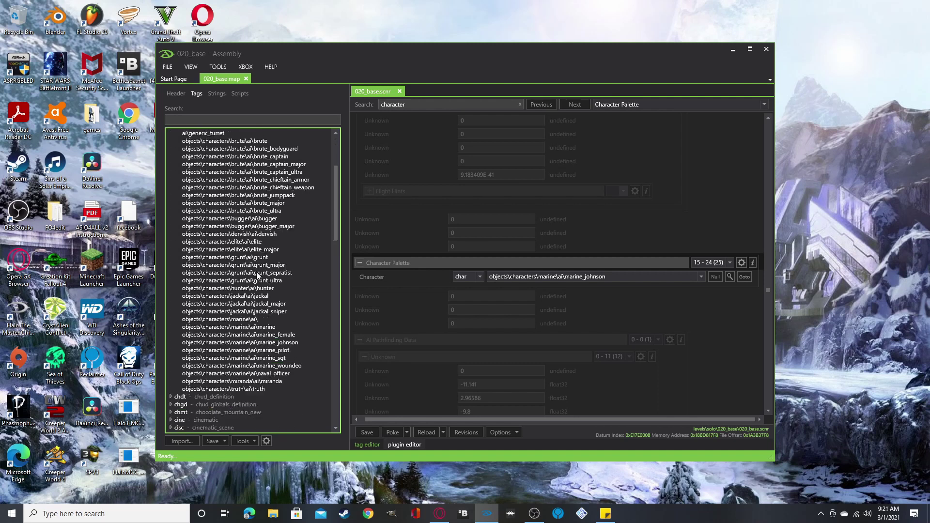
pyautogui.scroll(-1, 257, 275)
pyautogui.scroll(2, 257, 275)
pyautogui.rightClick(248, 241)
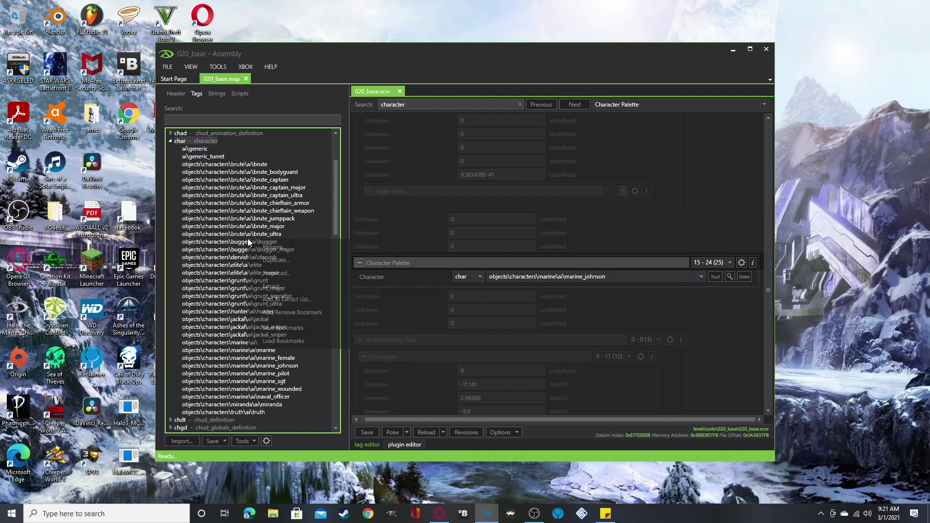
pyautogui.click(278, 286)
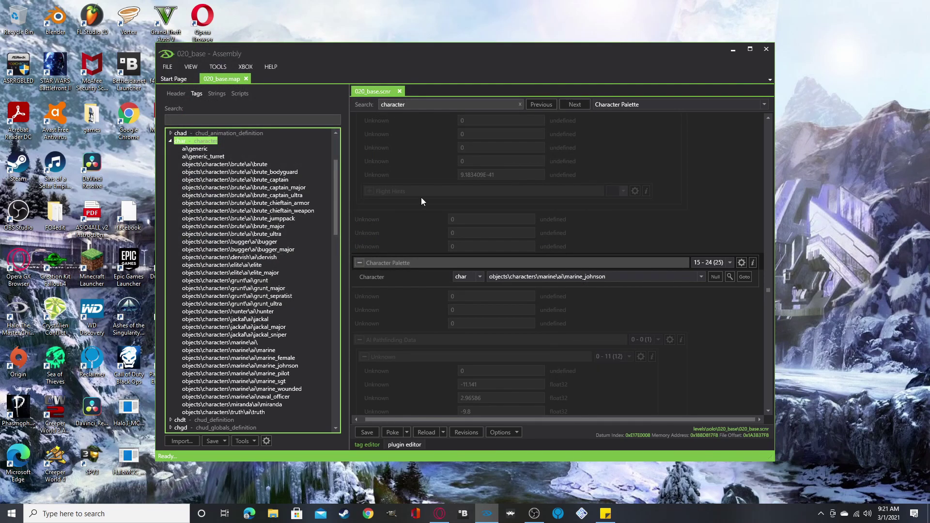
# Clear the scenario's character search and scroll through its palette and AI pathfinding data.
pyautogui.click(520, 104)
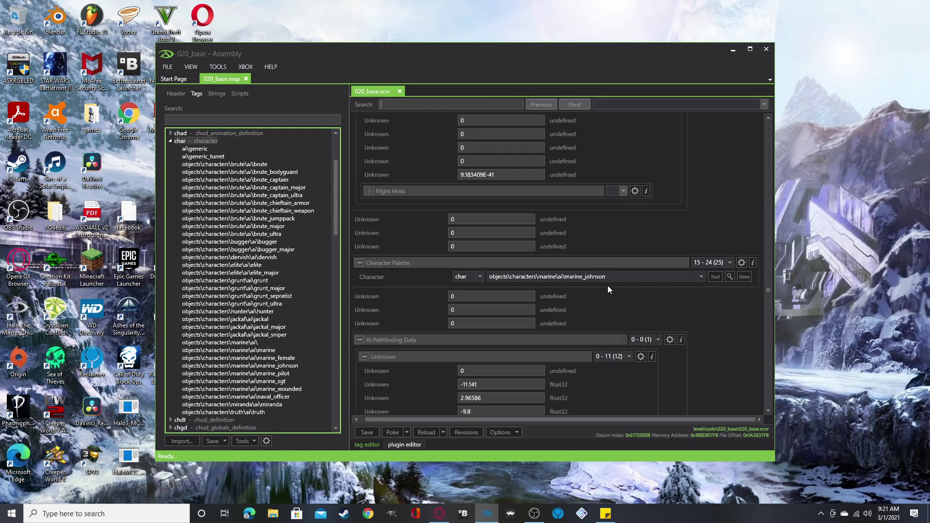
pyautogui.scroll(-3, 646, 294)
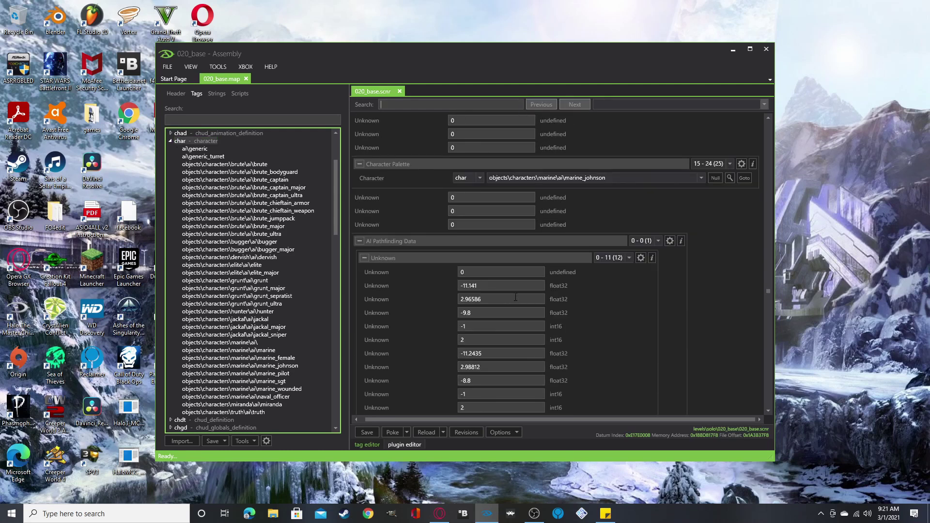
pyautogui.scroll(-4, 668, 332)
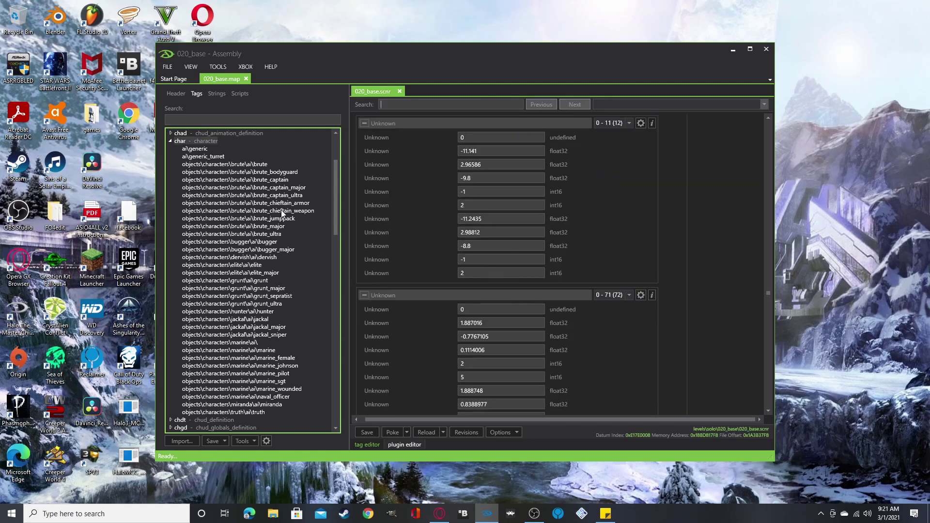
pyautogui.scroll(-15, 271, 207)
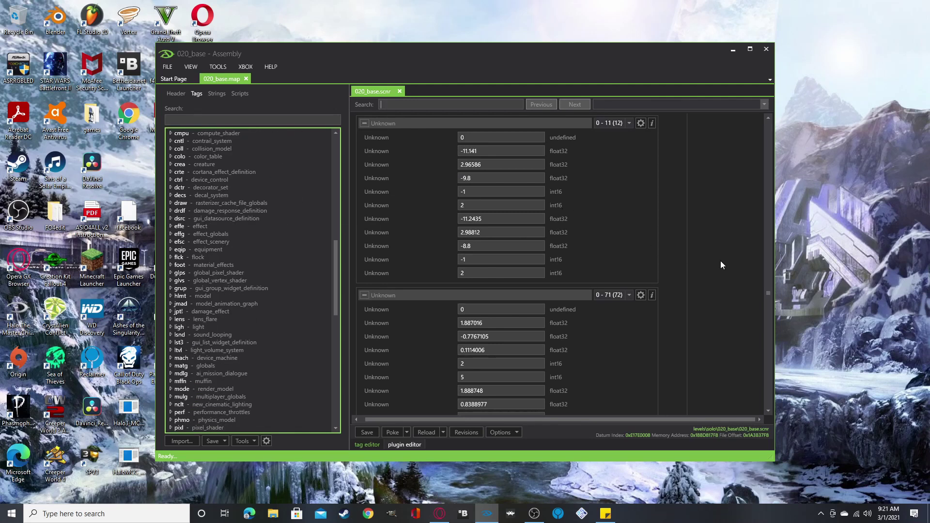
pyautogui.scroll(-15, 720, 261)
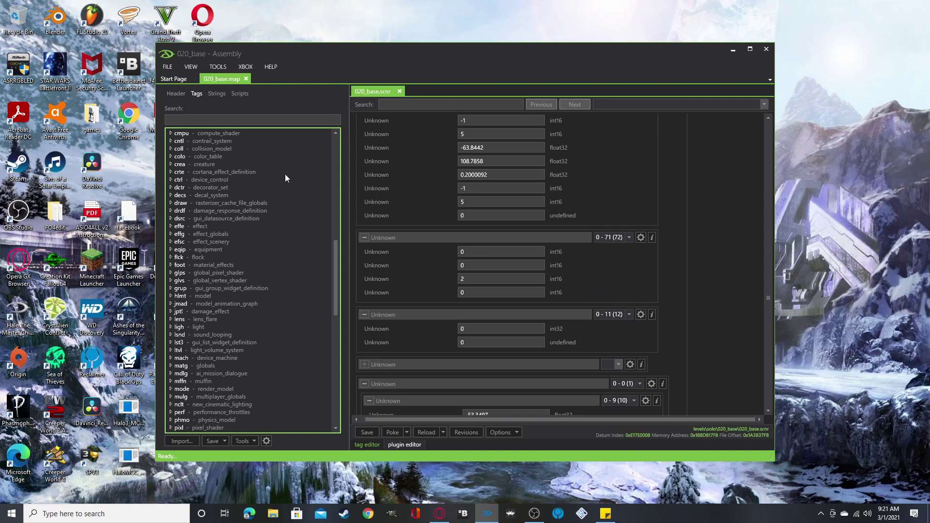
pyautogui.scroll(15, 218, 179)
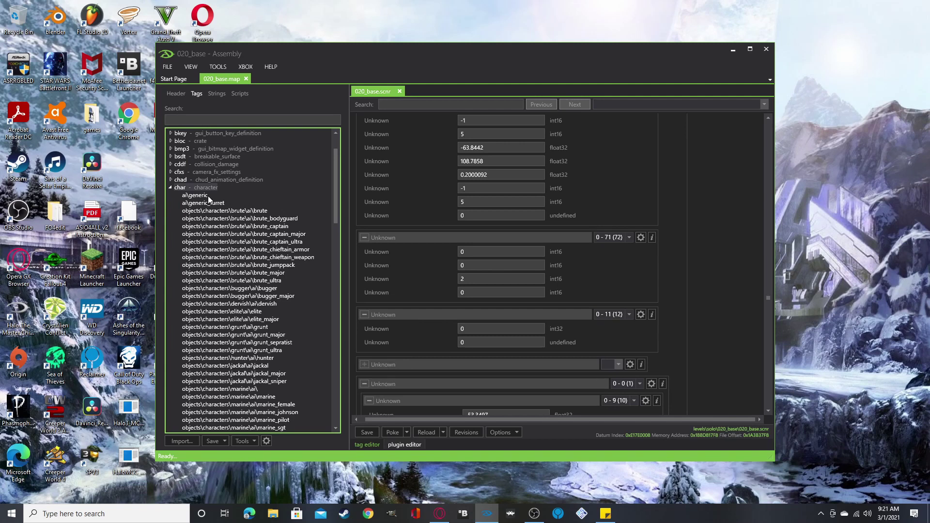
# Open the ai\generic character tag and jump to Weapons Properties with a 'weapon' search.
pyautogui.doubleClick(206, 196)
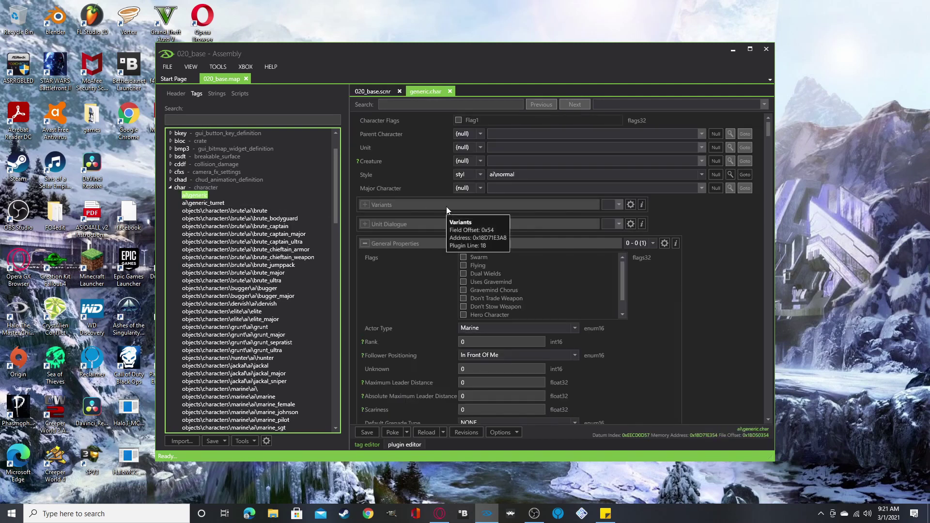
pyautogui.click(424, 105)
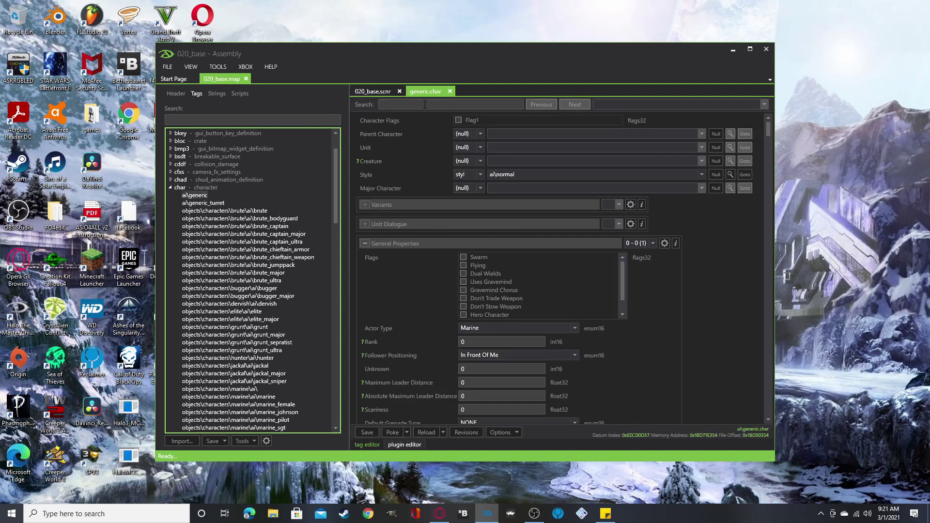
pyautogui.write('weapon')
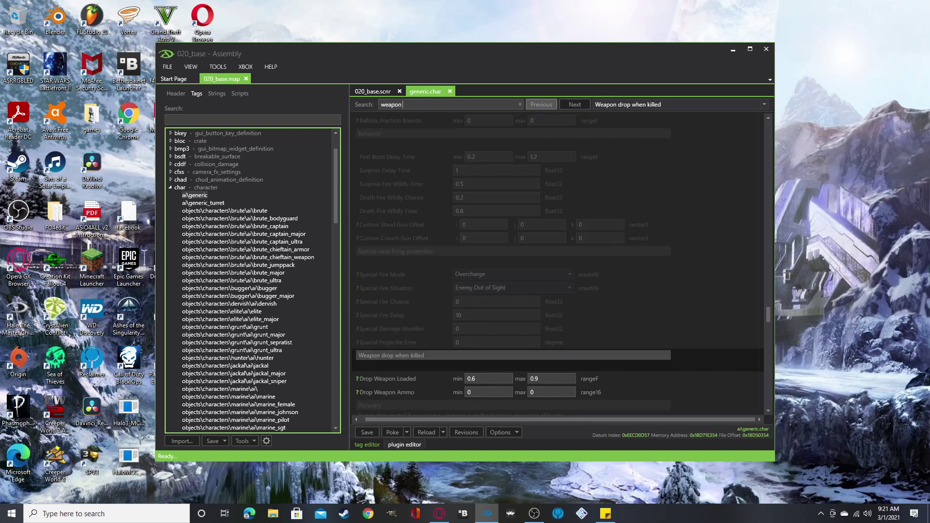
pyautogui.click(660, 104)
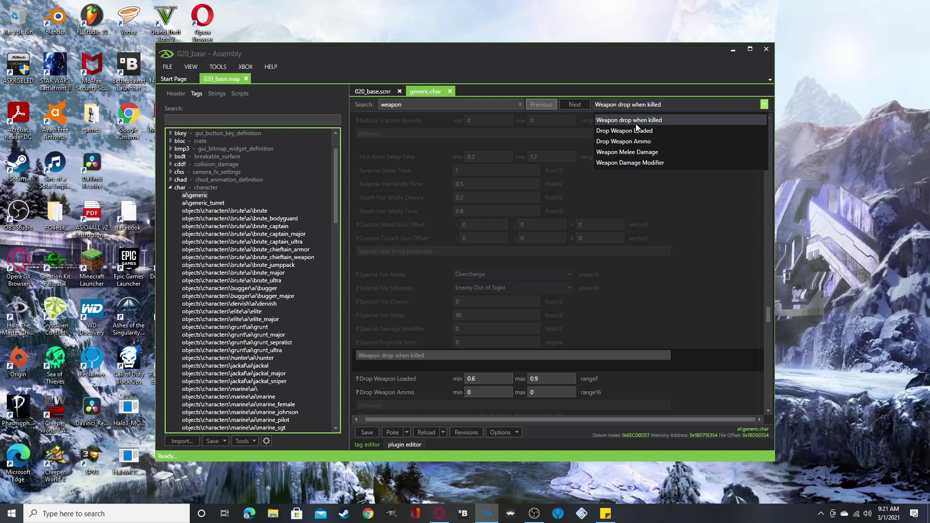
pyautogui.click(489, 106)
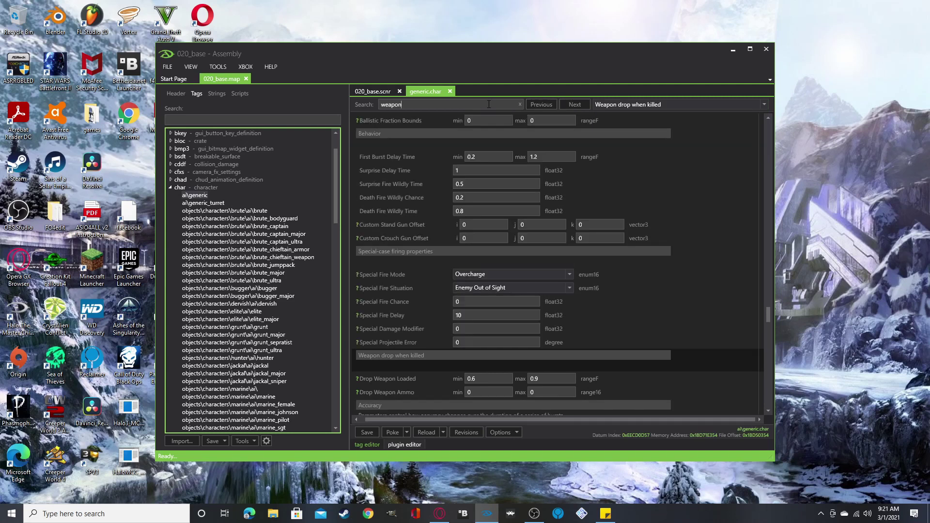
pyautogui.click(608, 105)
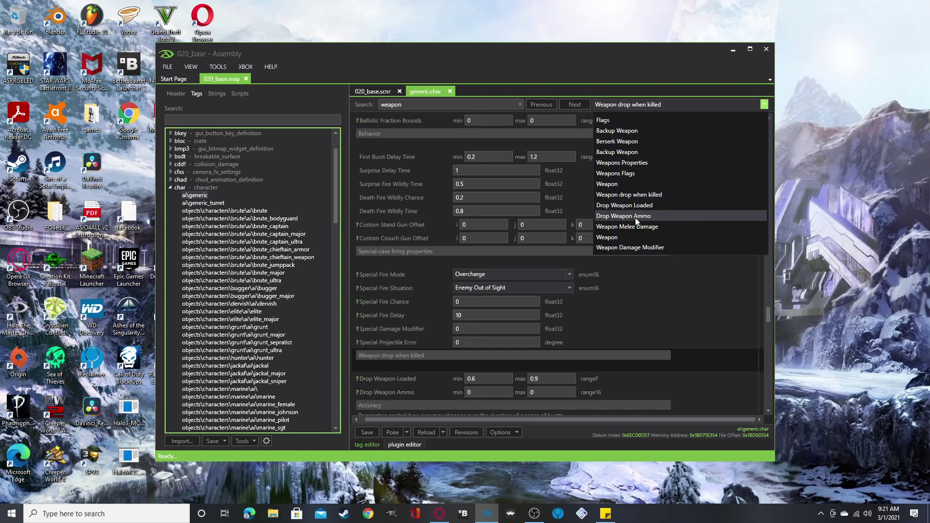
pyautogui.click(629, 162)
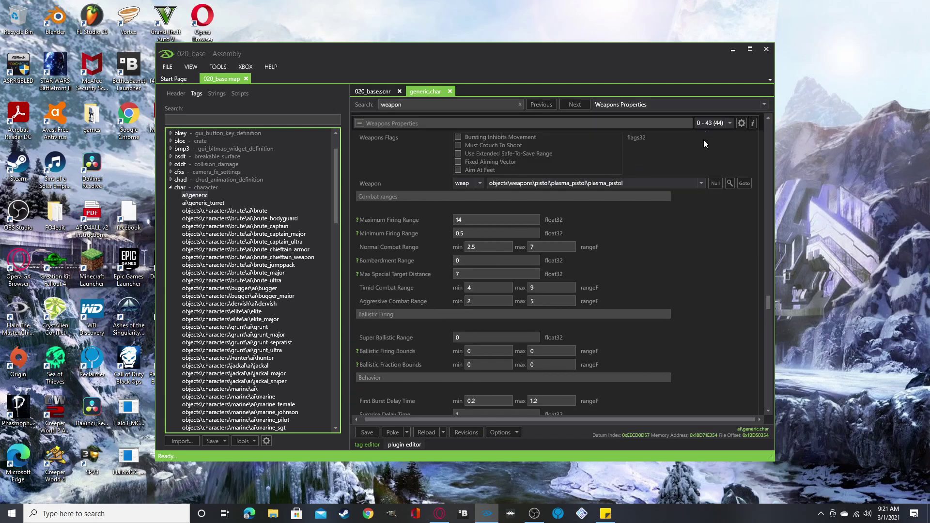
# Scroll the Weapons Properties entries to index 10 of 44, the smg.
pyautogui.scroll(3, 702, 155)
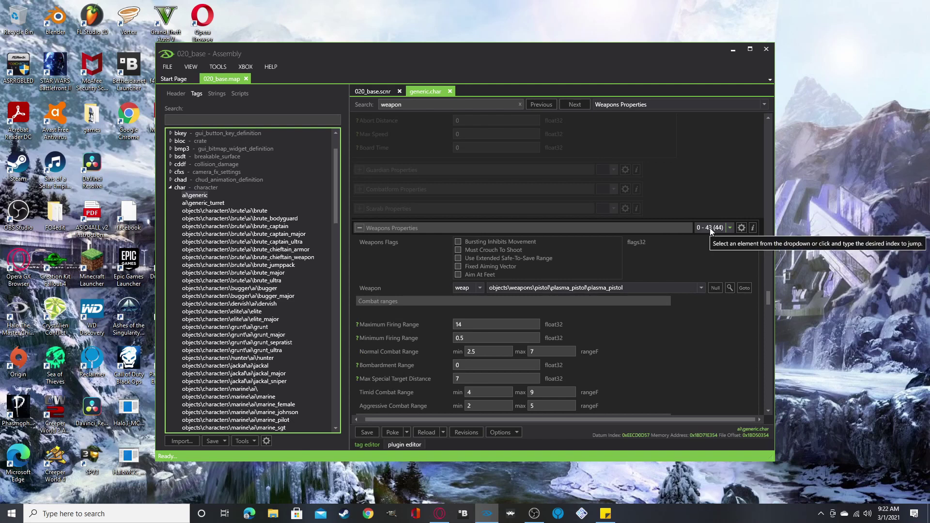
pyautogui.scroll(-3, 710, 228)
pyautogui.scroll(-9, 710, 227)
pyautogui.scroll(-7, 710, 227)
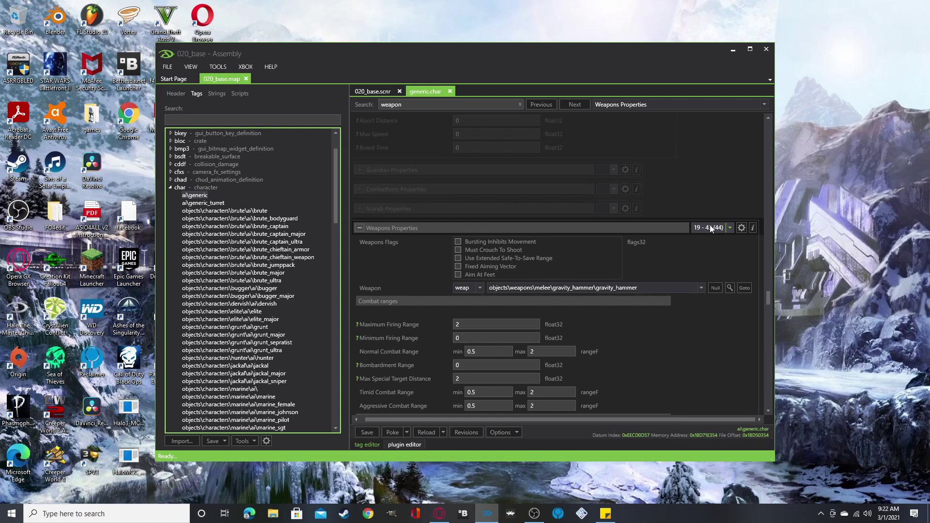
pyautogui.scroll(-10, 696, 324)
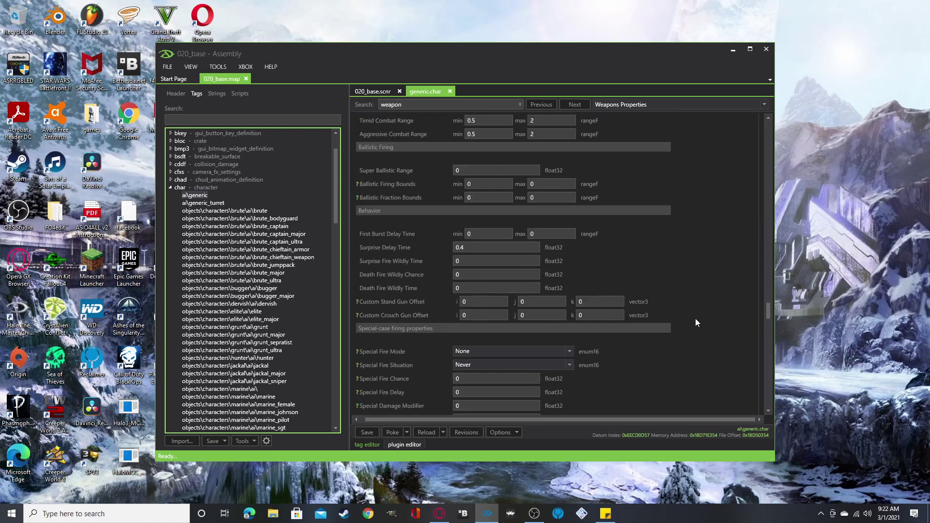
pyautogui.scroll(-7, 696, 322)
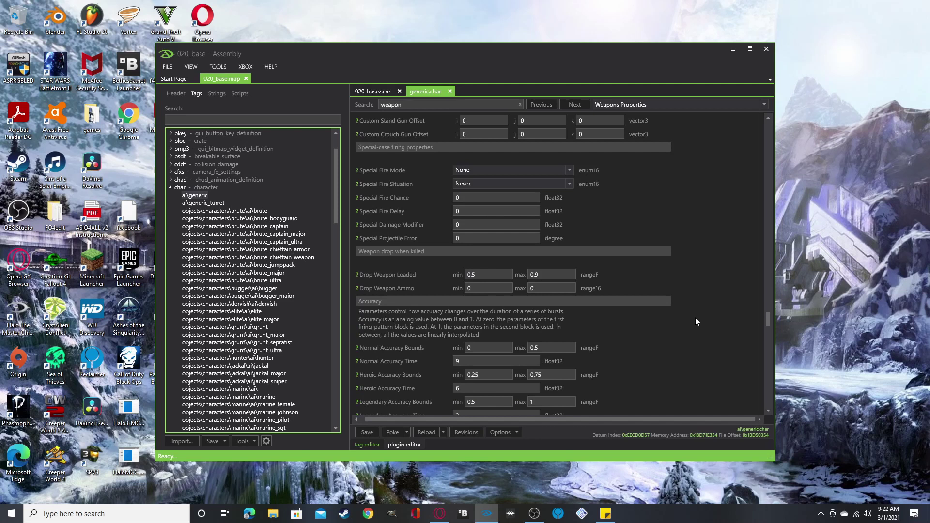
pyautogui.scroll(-3, 695, 318)
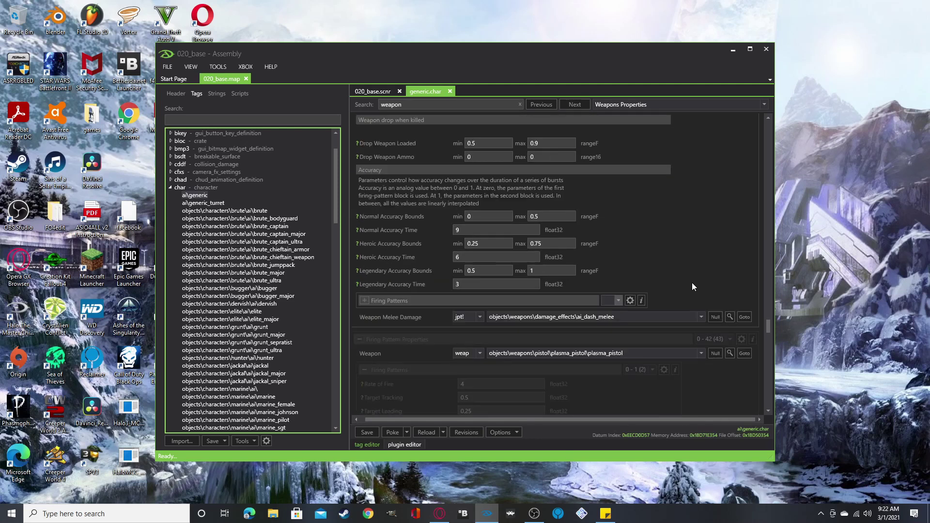
pyautogui.scroll(8, 713, 213)
pyautogui.scroll(10, 713, 217)
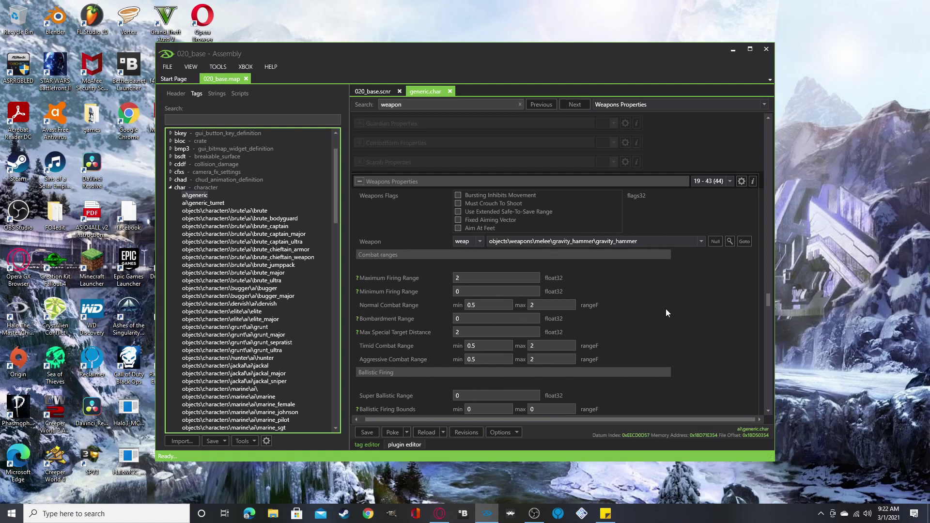
pyautogui.scroll(5, 710, 179)
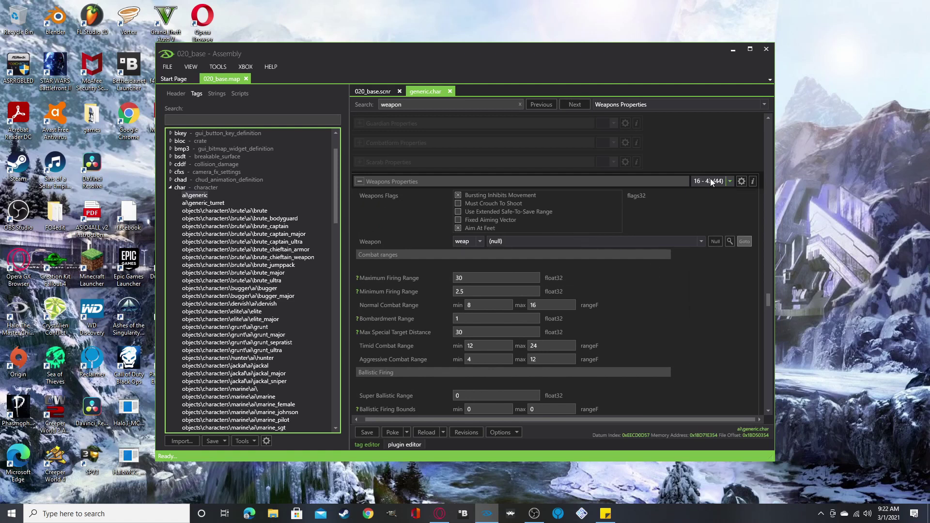
pyautogui.scroll(5, 710, 178)
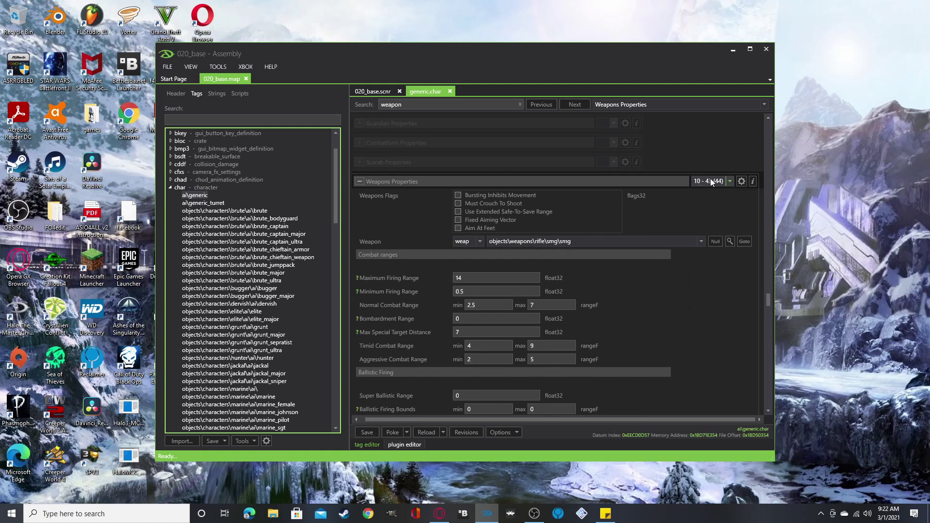
pyautogui.scroll(-1, 710, 179)
pyautogui.moveTo(415, 283)
pyautogui.scroll(-10, 651, 324)
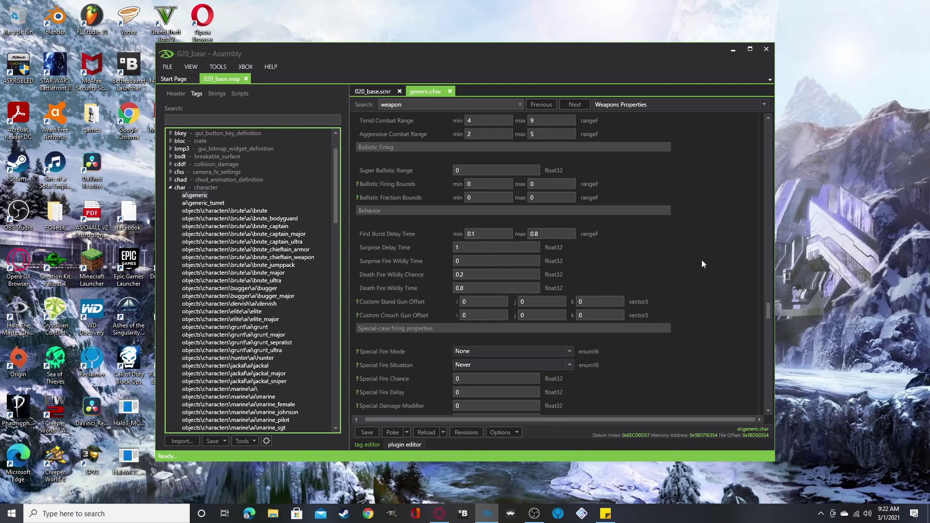
pyautogui.scroll(-5, 701, 231)
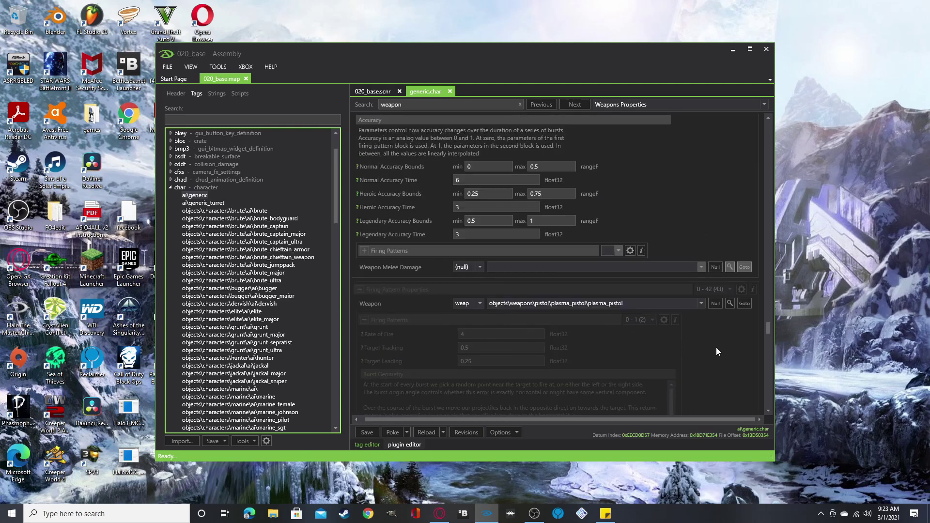
pyautogui.click(713, 289)
pyautogui.click(711, 289)
pyautogui.scroll(-5, 711, 289)
pyautogui.scroll(10, 713, 358)
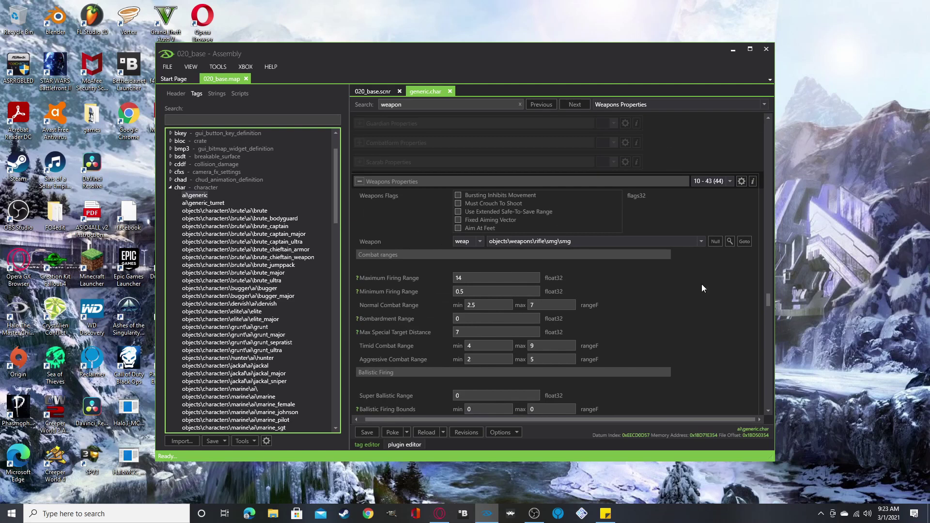
pyautogui.scroll(-8, 215, 289)
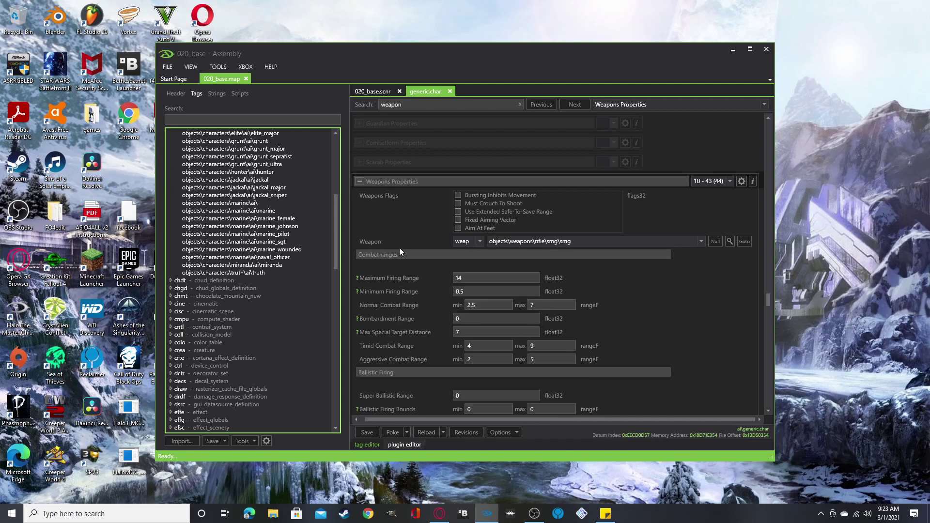
# In 020_base.scnr, search 'squads' and scroll to the base squad's character and weapon indexes.
pyautogui.moveTo(399, 248)
pyautogui.click(369, 88)
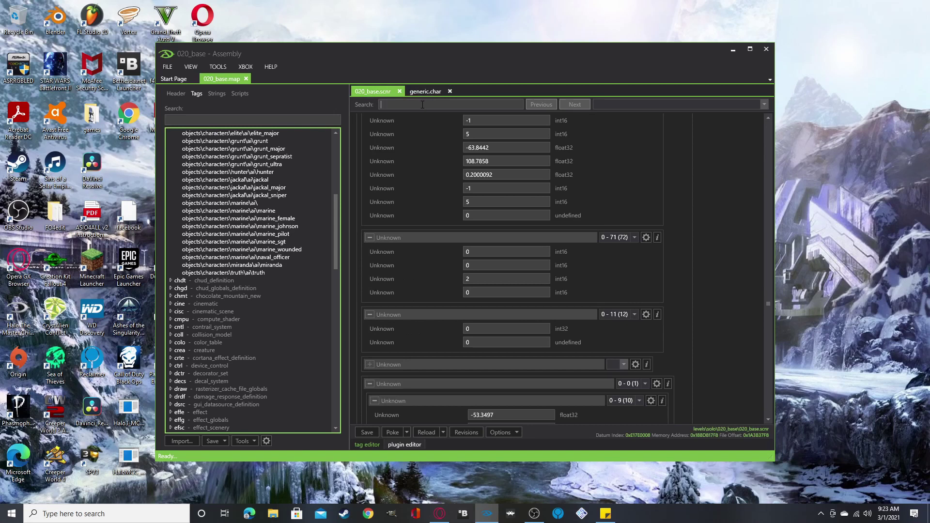
pyautogui.click(422, 104)
pyautogui.write('squads')
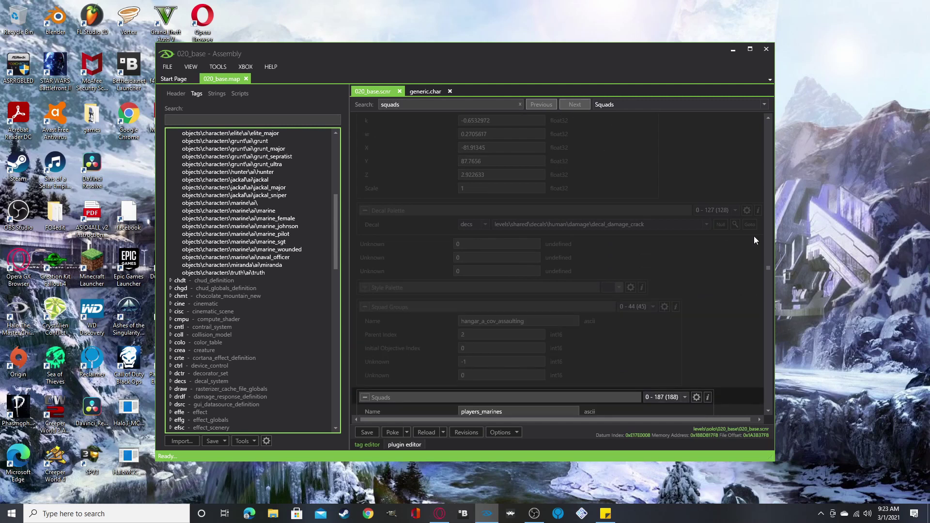
pyautogui.scroll(-5, 723, 306)
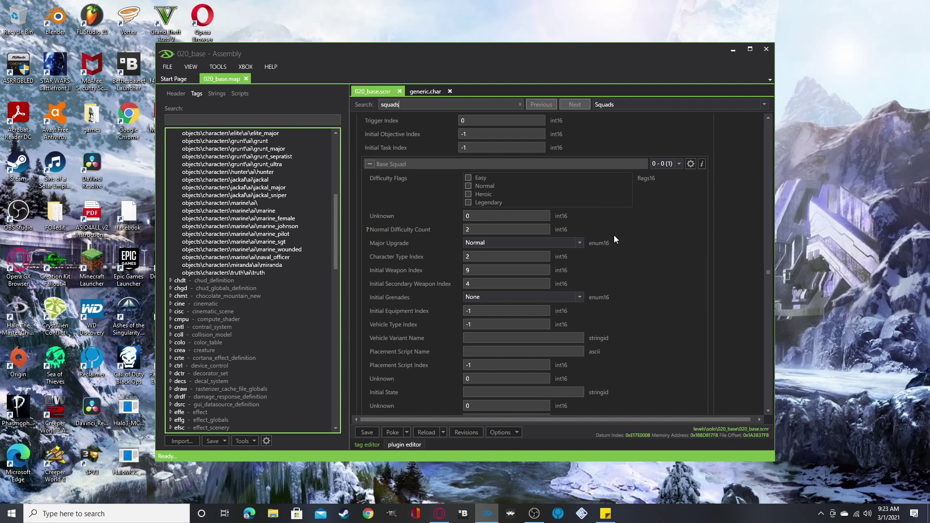
pyautogui.scroll(1, 614, 234)
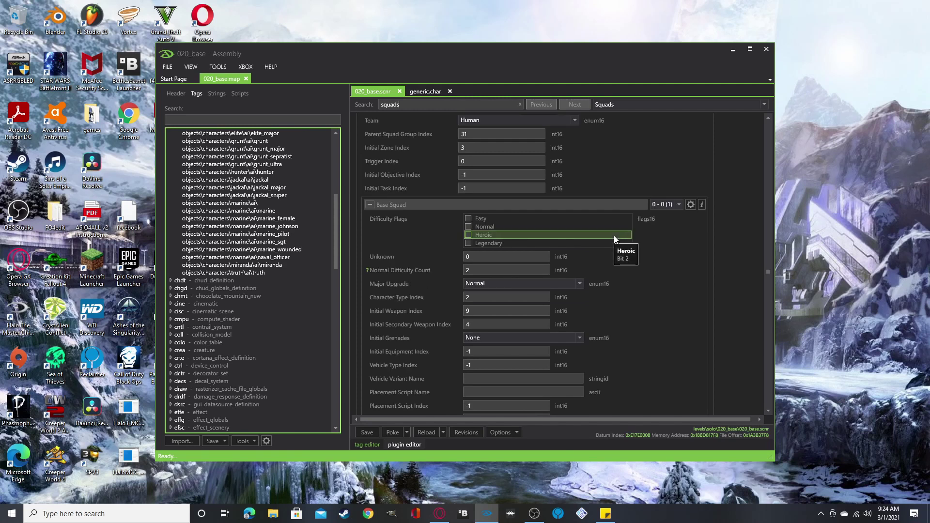
pyautogui.scroll(3, 703, 315)
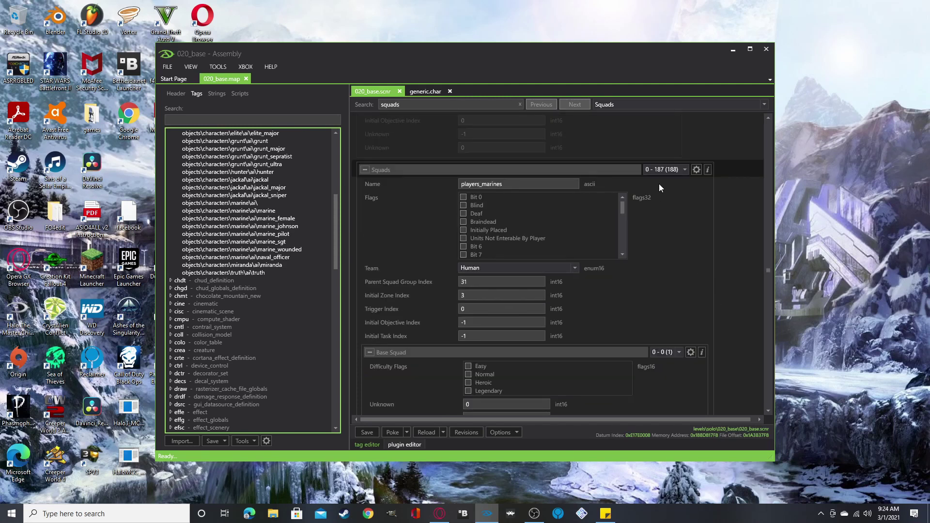
pyautogui.scroll(-5, 658, 184)
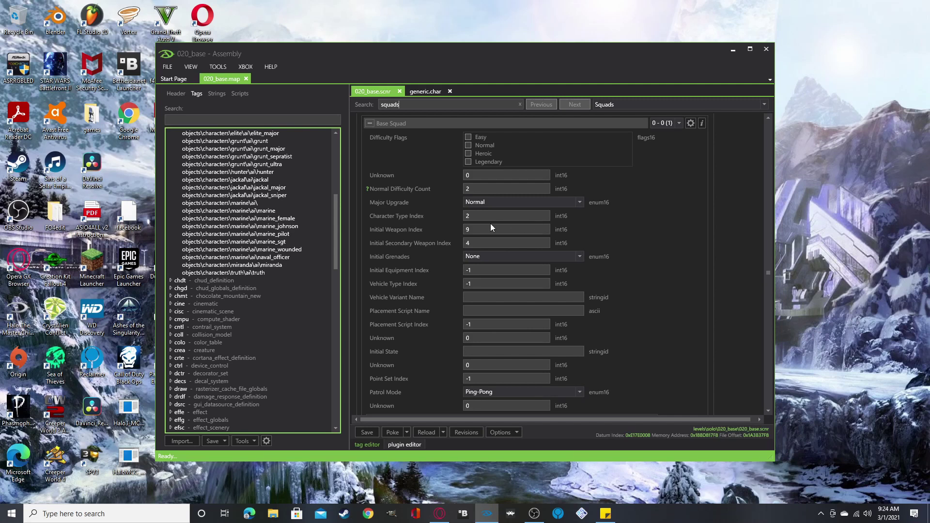
pyautogui.doubleClick(473, 215)
# Scroll through the Starting Locations settings for actor01.
pyautogui.scroll(-5, 648, 231)
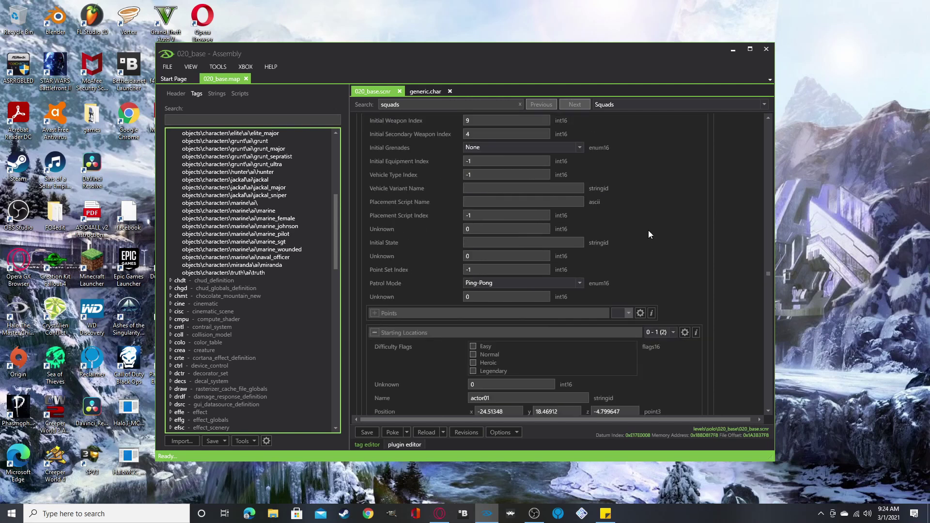
pyautogui.scroll(-1, 668, 264)
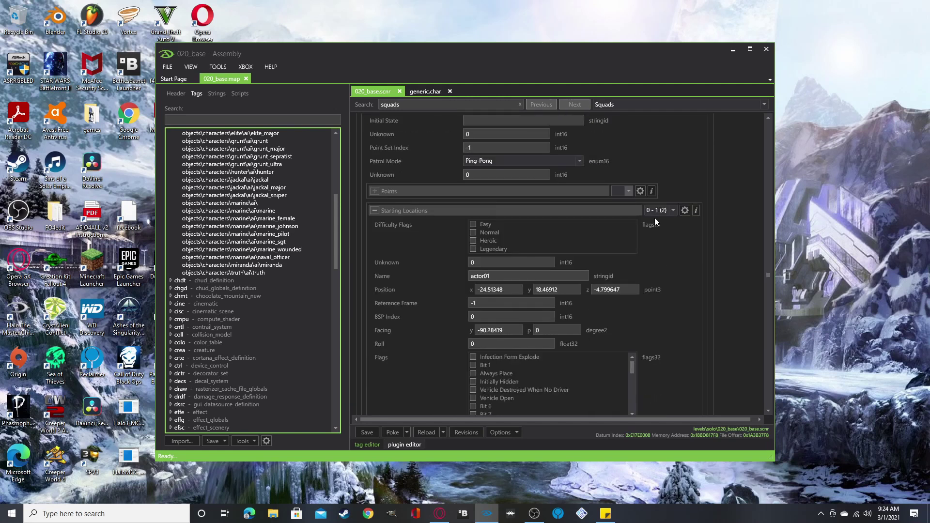
pyautogui.scroll(-1, 672, 259)
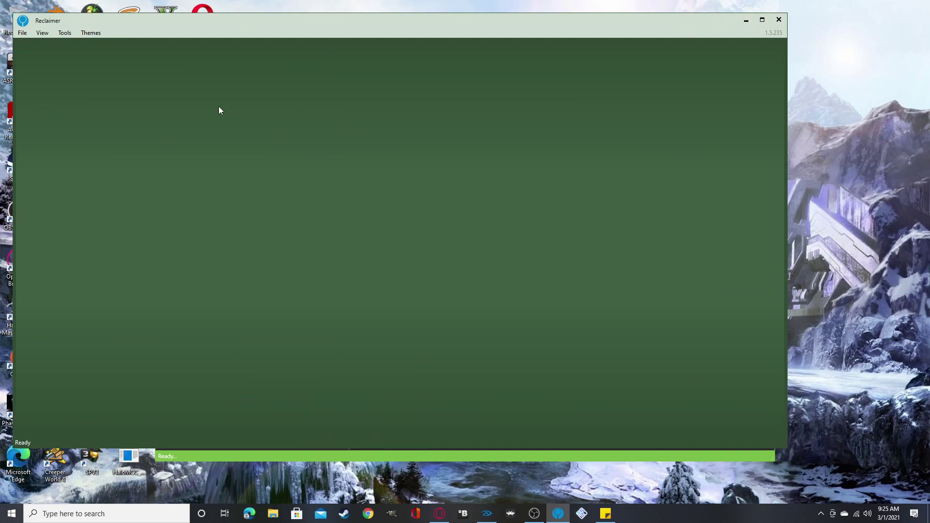
# Reload 020_base.map in Reclaimer from recent files, then bring Assembly back to front.
pyautogui.click(22, 32)
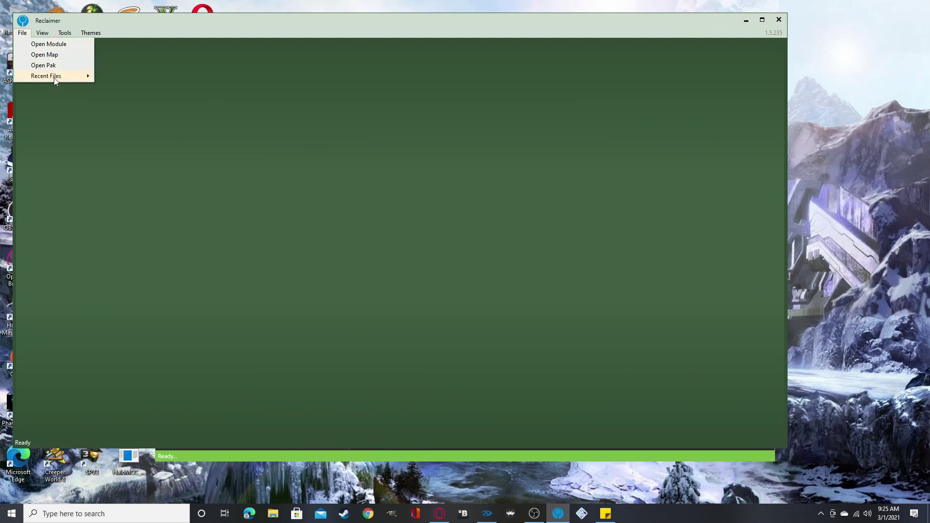
pyautogui.moveTo(54, 81)
pyautogui.click(166, 80)
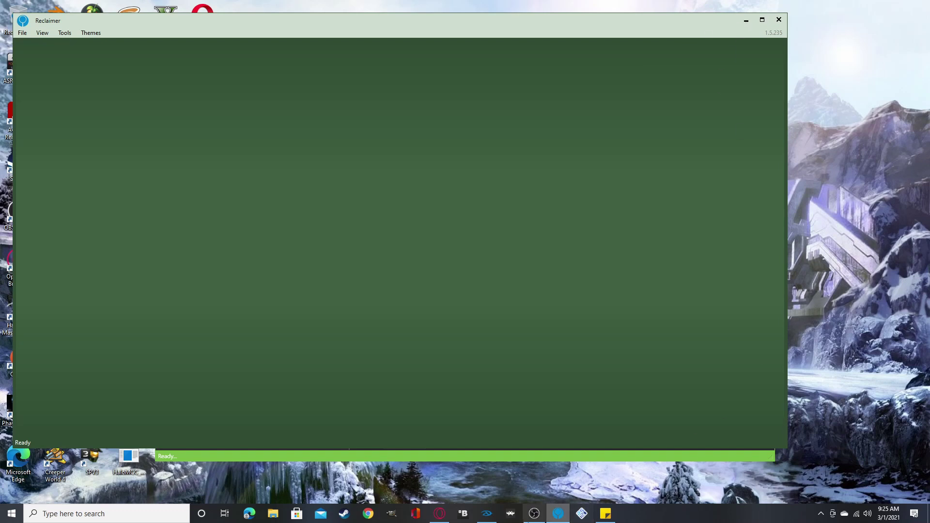
pyautogui.click(482, 518)
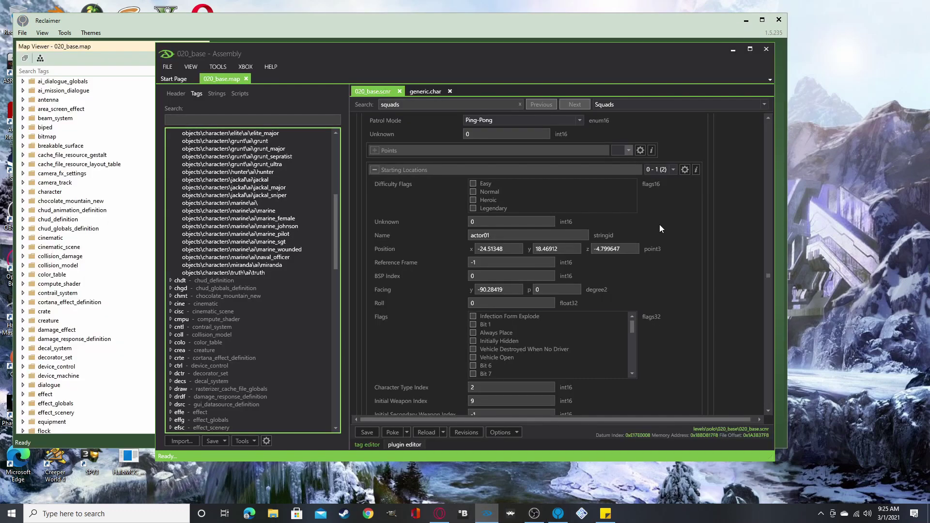
# Review the second starting location, actor02, with character type 9 and weapon 6.
pyautogui.scroll(-3, 669, 220)
pyautogui.scroll(1, 671, 213)
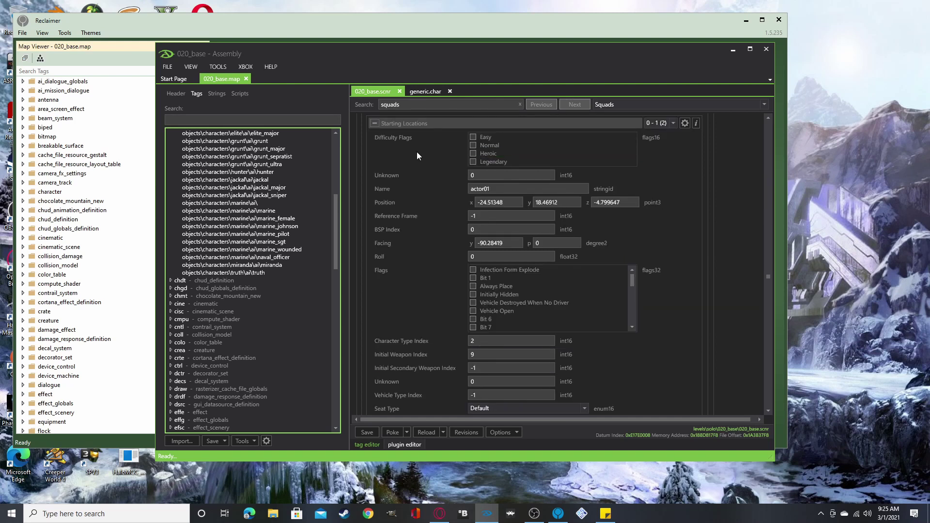
pyautogui.scroll(5, 688, 220)
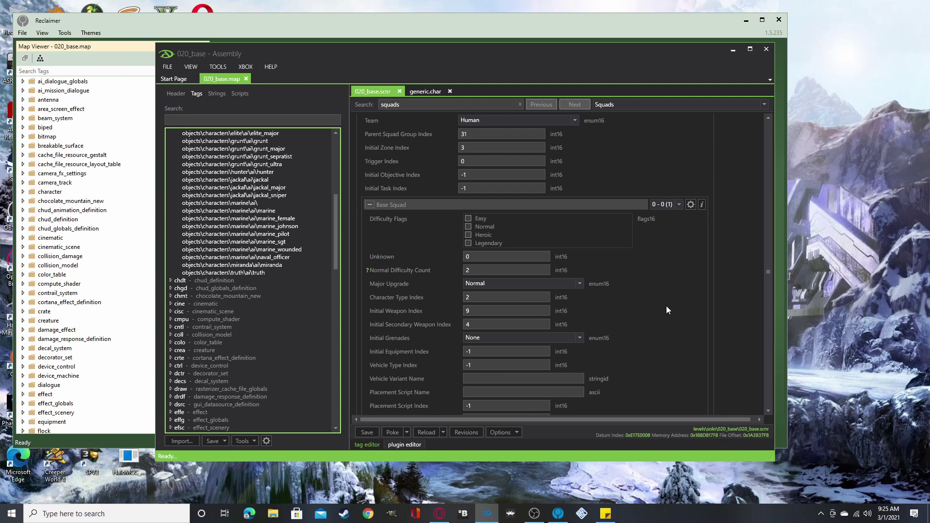
pyautogui.scroll(4, 667, 306)
pyautogui.scroll(-5, 667, 306)
pyautogui.scroll(-1, 443, 264)
pyautogui.scroll(-3, 443, 264)
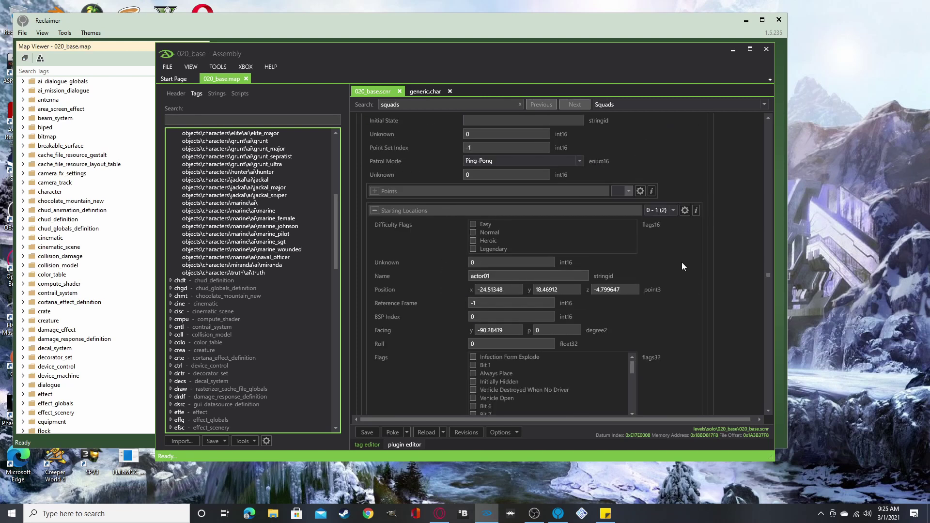
pyautogui.scroll(-5, 680, 262)
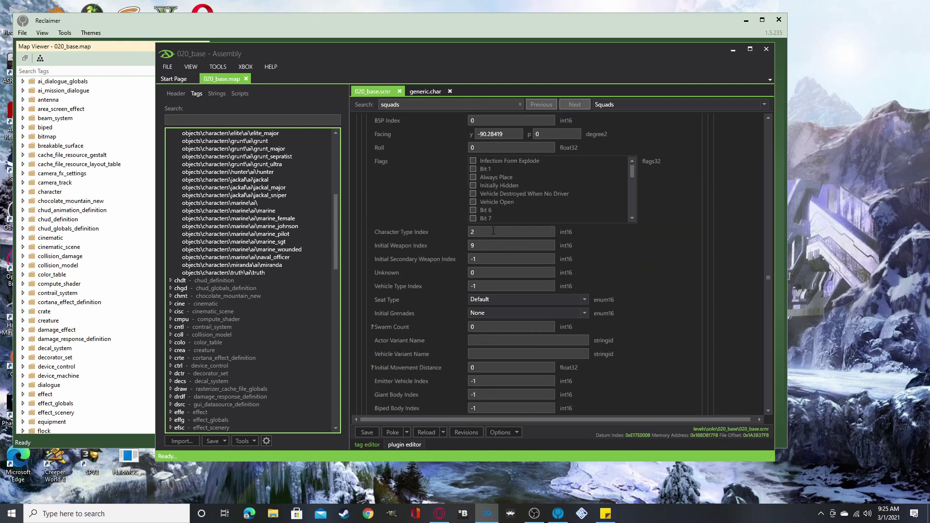
pyautogui.scroll(4, 689, 243)
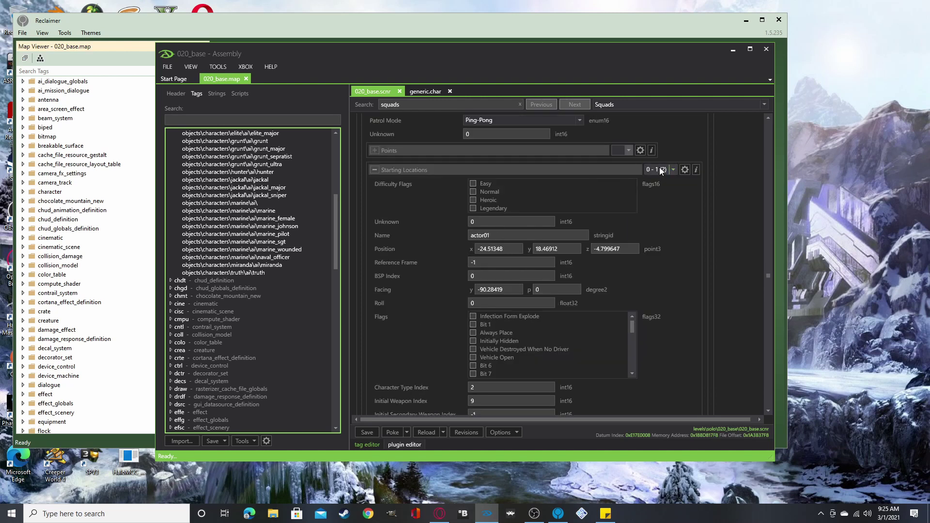
pyautogui.scroll(-1, 658, 168)
pyautogui.scroll(-4, 688, 228)
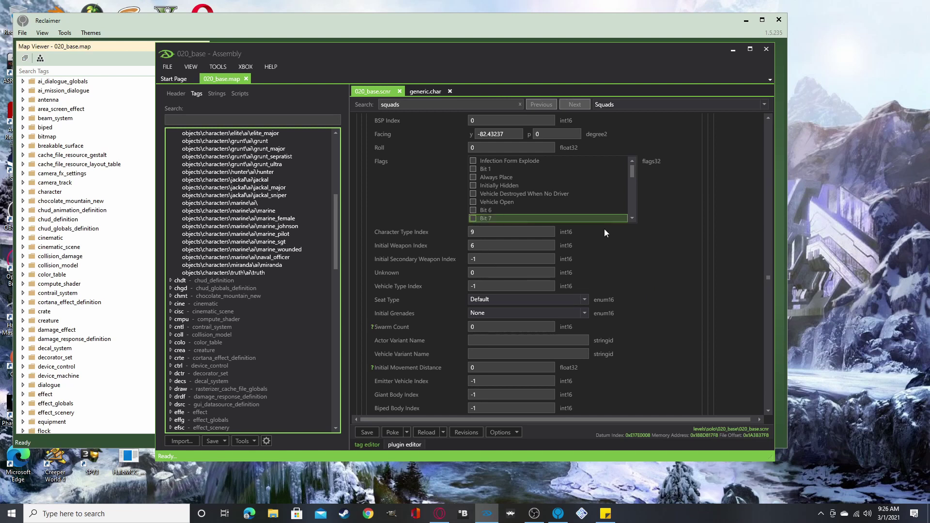
# Bring Reclaimer's Map Viewer in front of Assembly.
pyautogui.scroll(4, 705, 284)
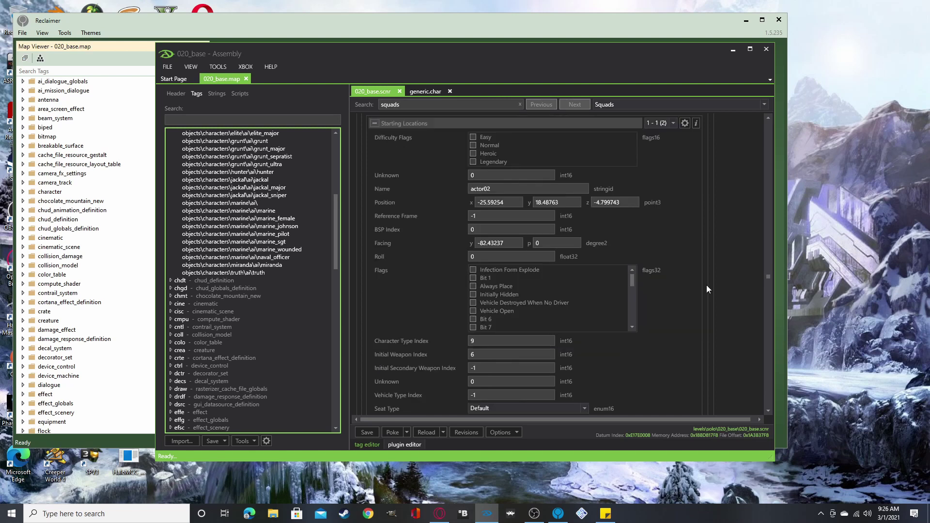
pyautogui.scroll(2, 681, 270)
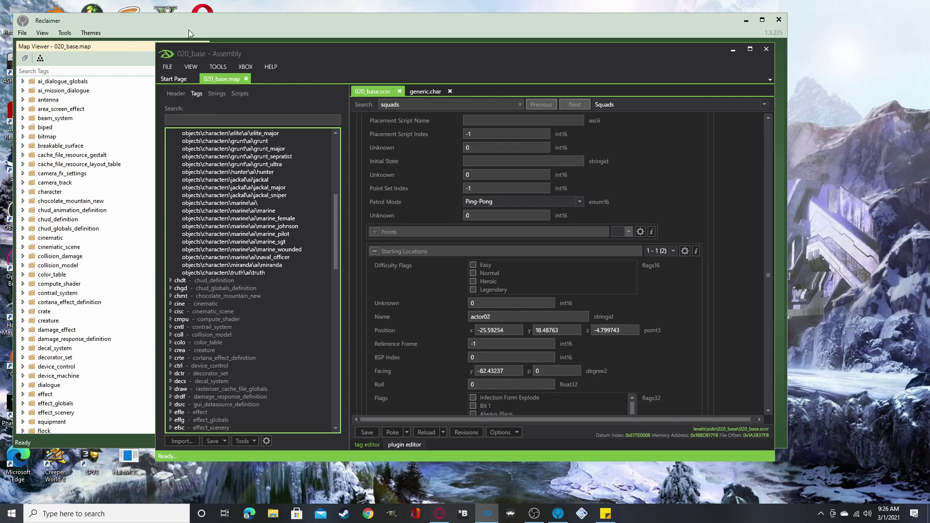
pyautogui.click(215, 26)
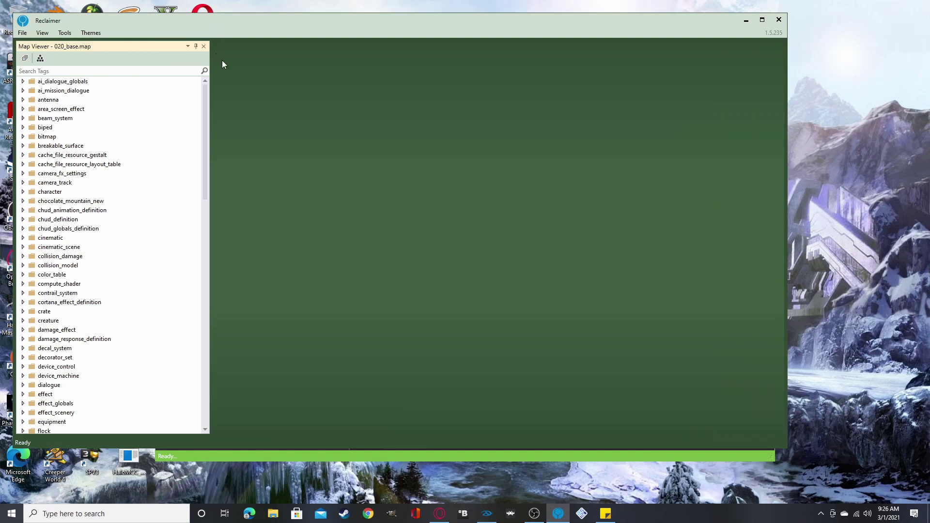
# Open the levels\solo\020_base\020_base scenario tag and expand its AI branch.
pyautogui.scroll(-10, 145, 208)
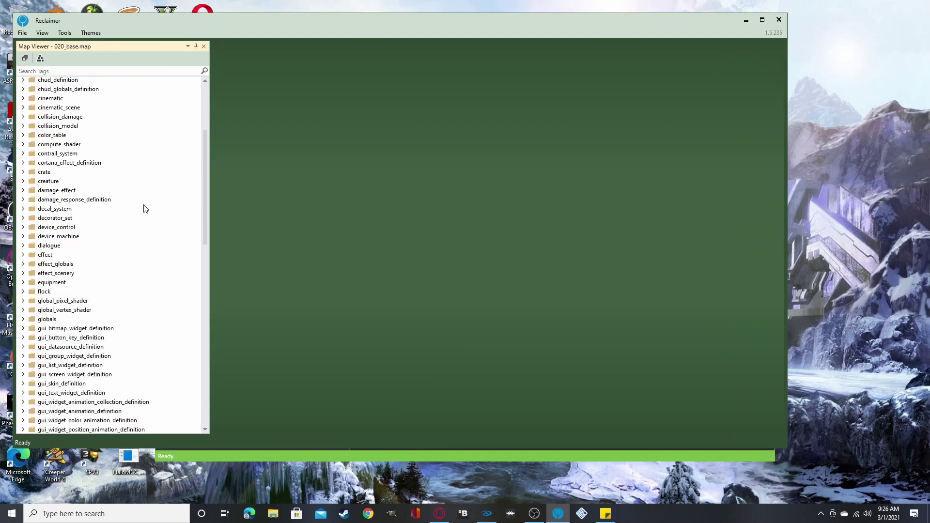
pyautogui.scroll(-11, 145, 209)
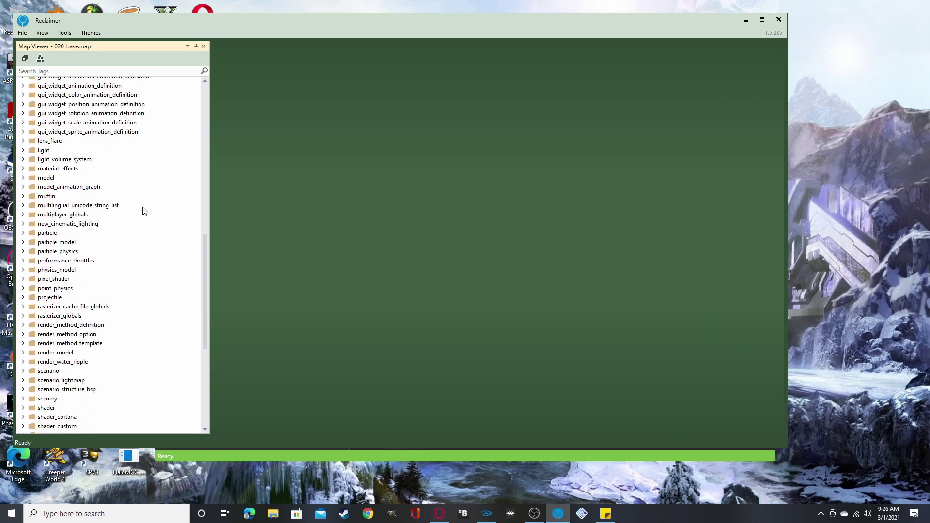
pyautogui.doubleClick(48, 256)
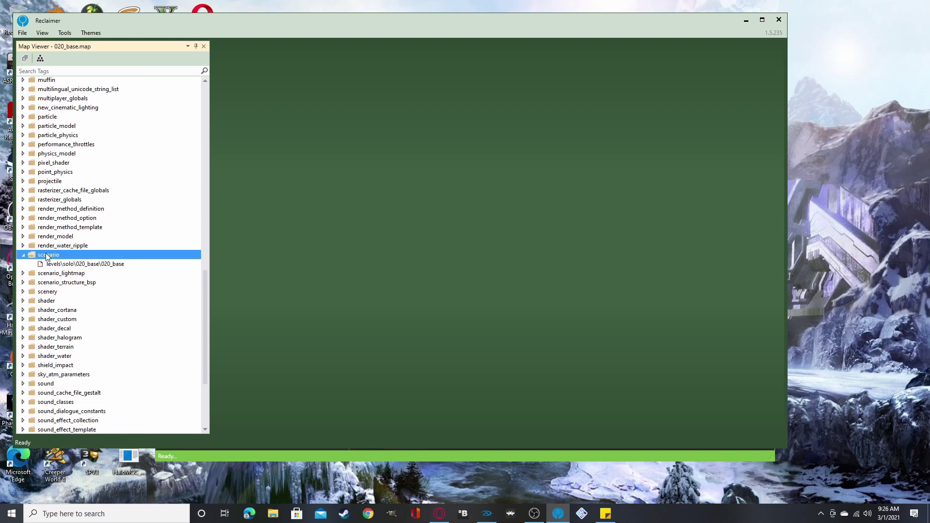
pyautogui.click(58, 264)
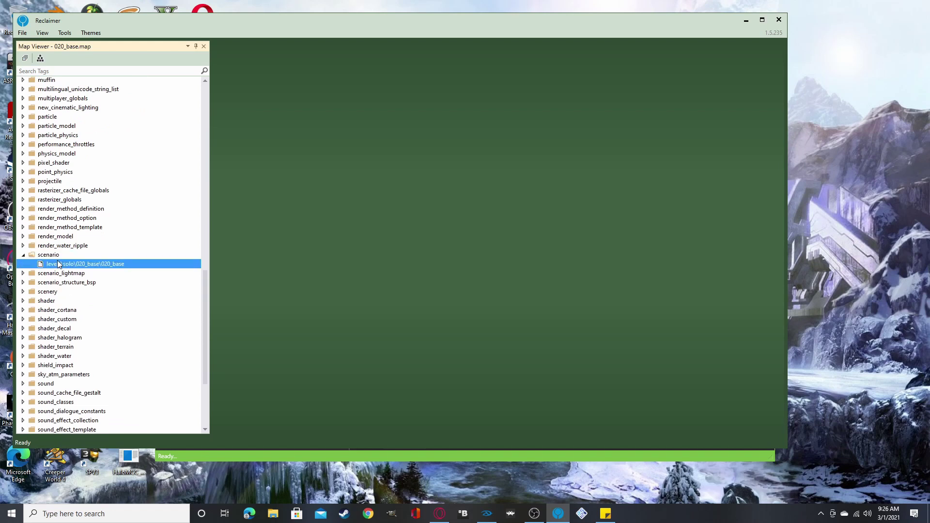
pyautogui.doubleClick(58, 264)
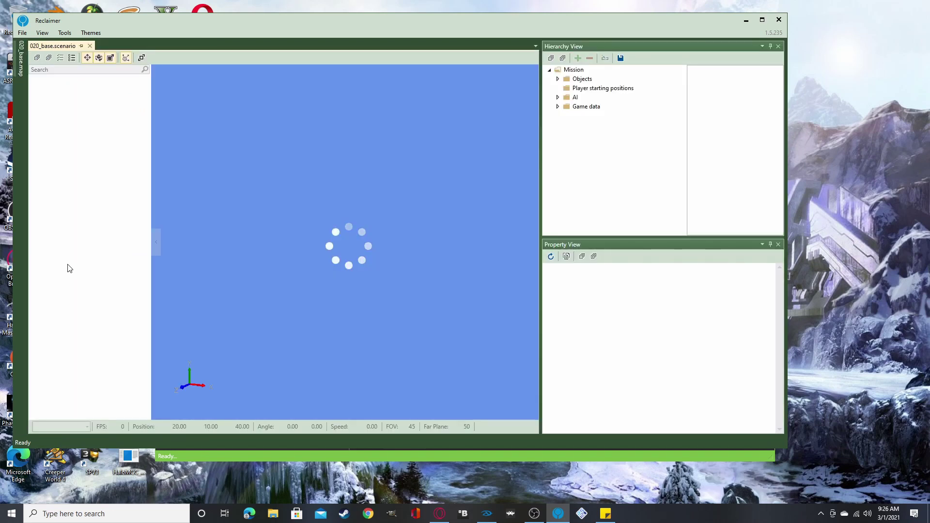
pyautogui.click(557, 98)
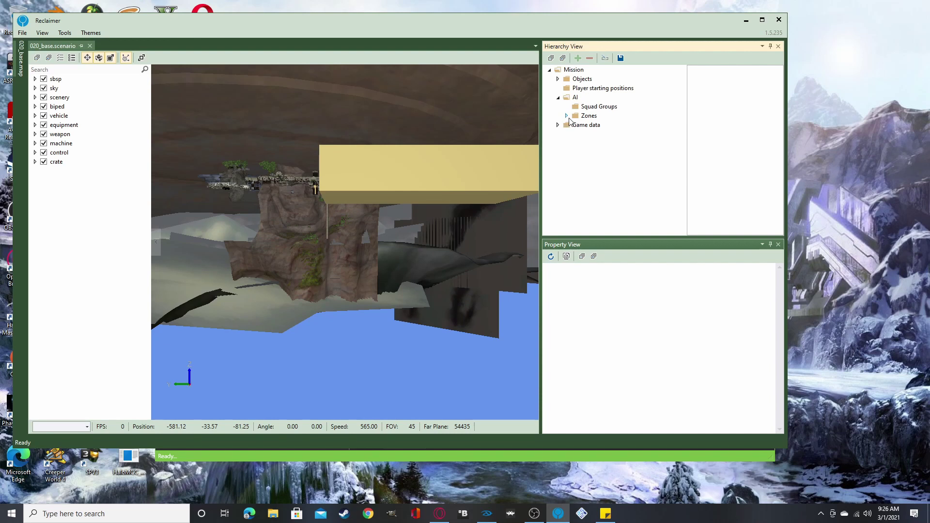
# List the AI zones and expand the Hangar_A and Cave_A squads.
pyautogui.click(566, 116)
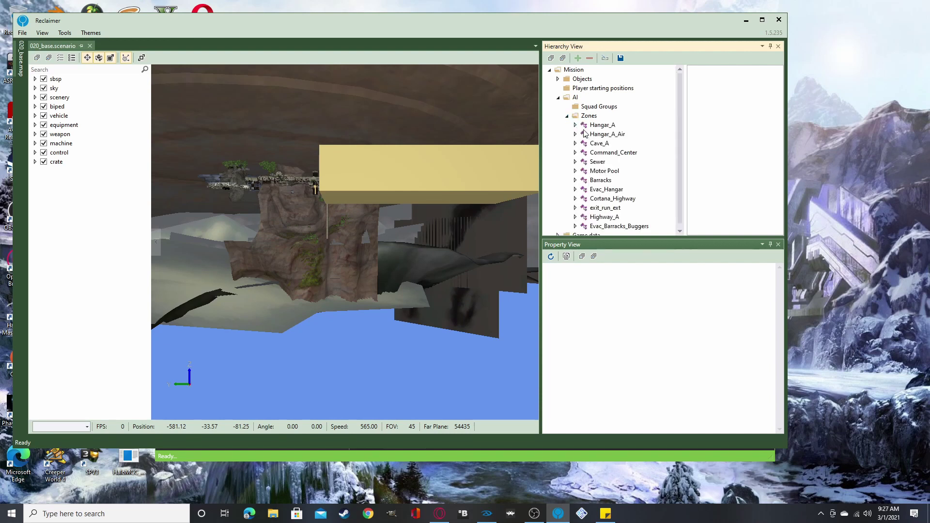
pyautogui.click(576, 125)
pyautogui.click(584, 153)
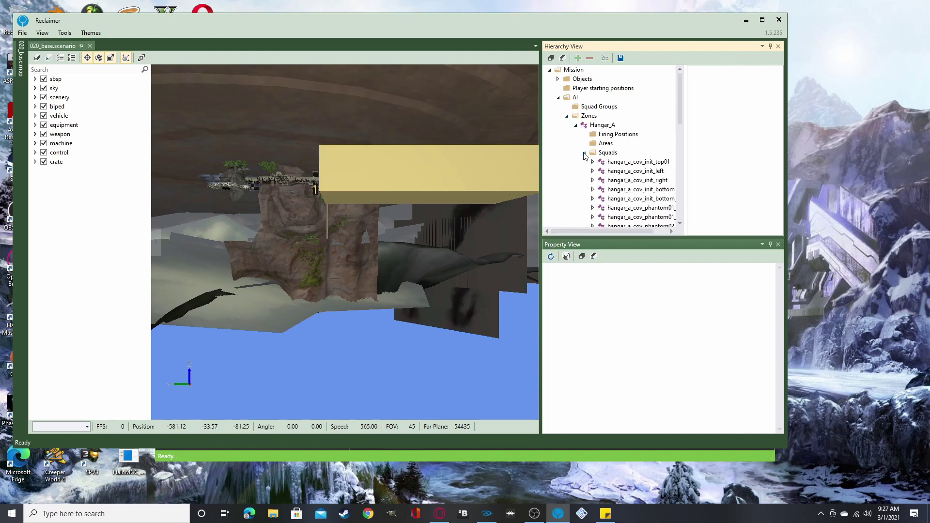
pyautogui.scroll(-6, 584, 153)
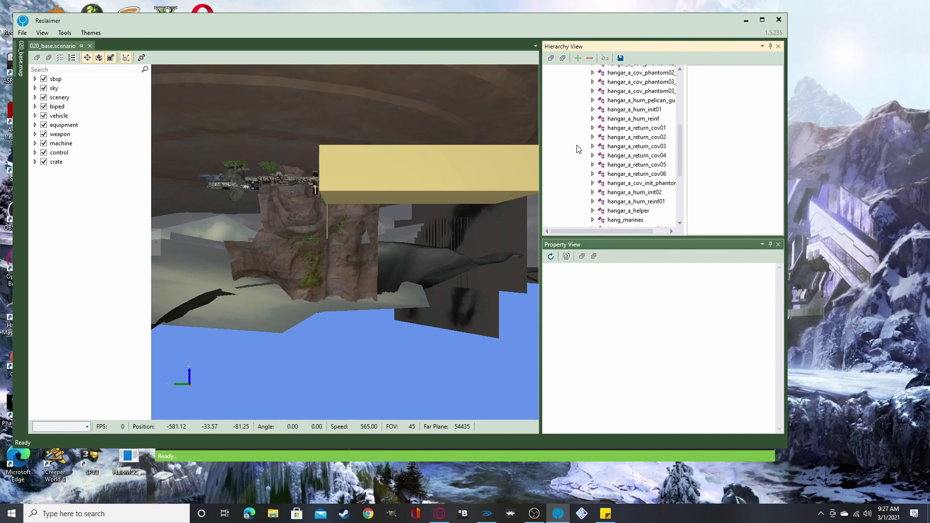
pyautogui.scroll(-4, 578, 146)
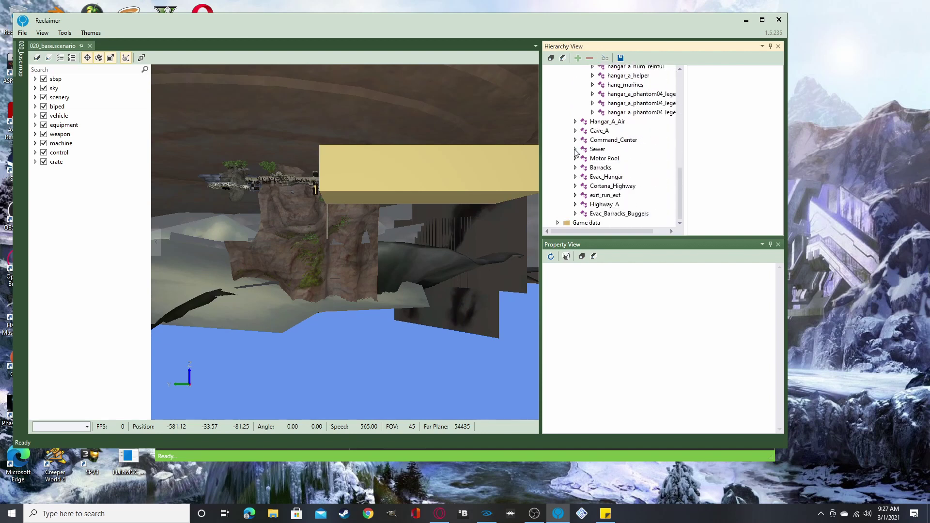
pyautogui.click(575, 131)
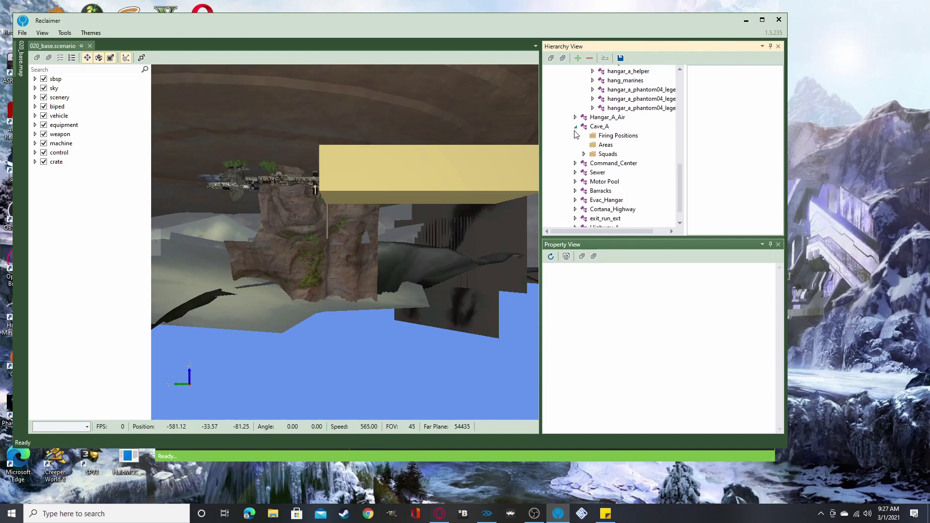
pyautogui.click(584, 154)
pyautogui.scroll(-6, 584, 155)
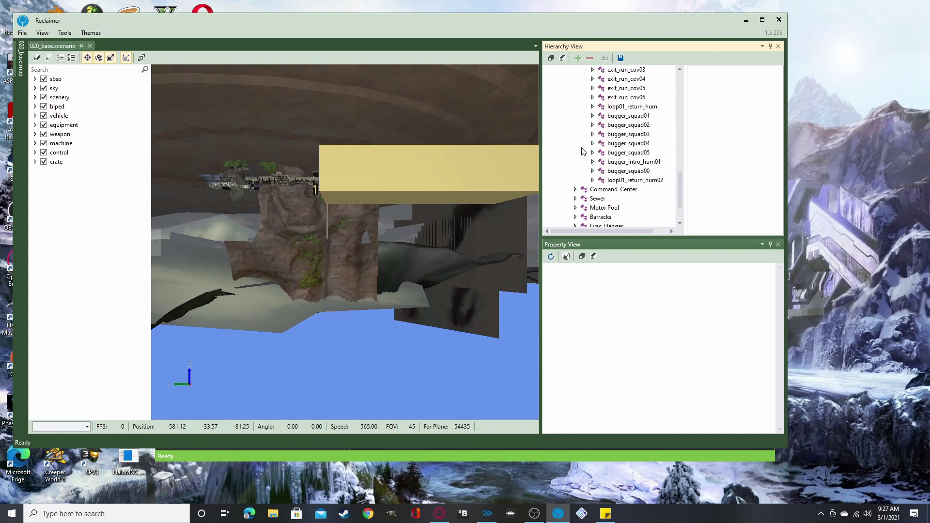
# Open actor01 under Command_Center > players_marines > Encounter 0 starting locations.
pyautogui.click(575, 166)
pyautogui.click(584, 194)
pyautogui.scroll(-4, 583, 194)
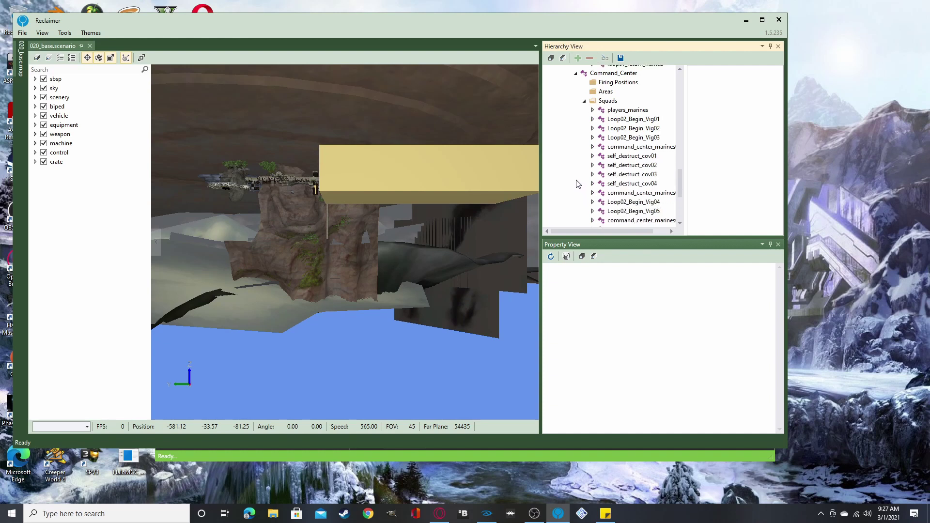
pyautogui.click(592, 110)
pyautogui.click(601, 119)
pyautogui.click(609, 128)
pyautogui.click(629, 139)
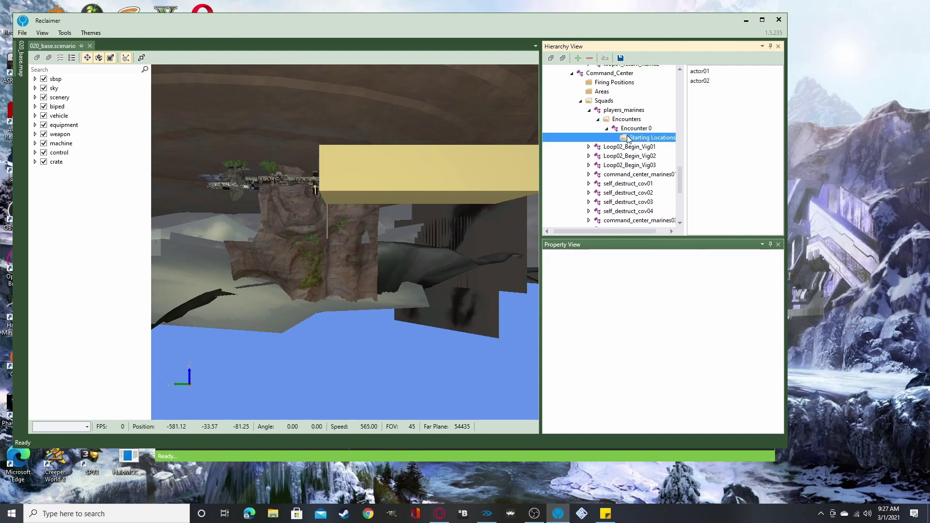
pyautogui.doubleClick(699, 73)
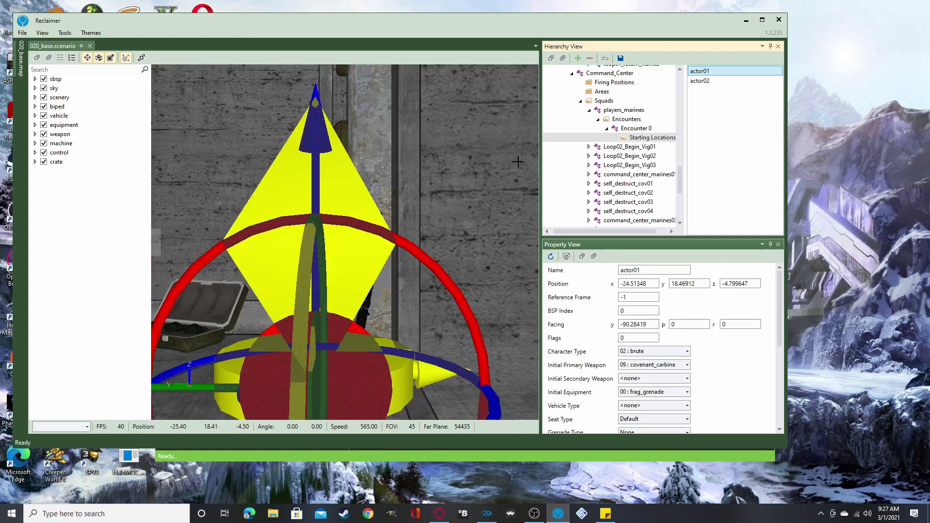
pyautogui.moveTo(518, 162); pyautogui.dragTo(180, 166)
pyautogui.press('w')
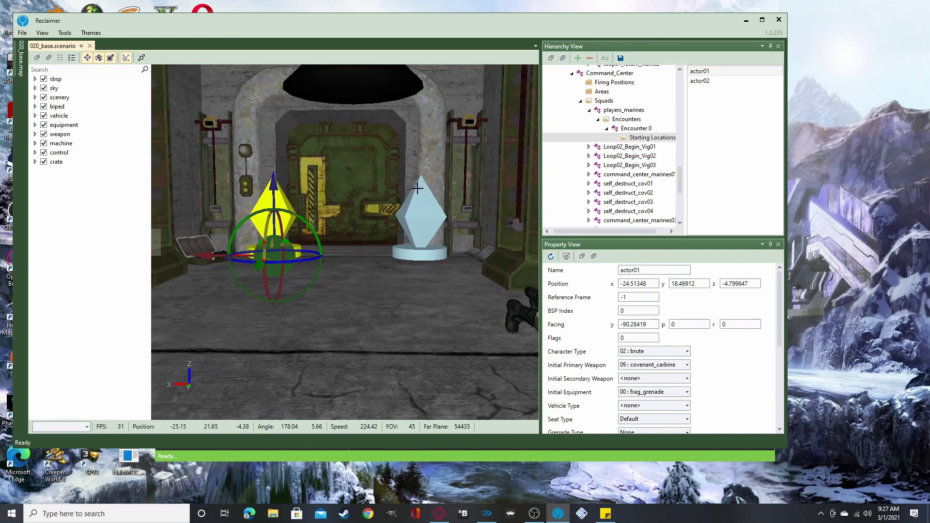
pyautogui.moveTo(409, 200); pyautogui.dragTo(400, 203)
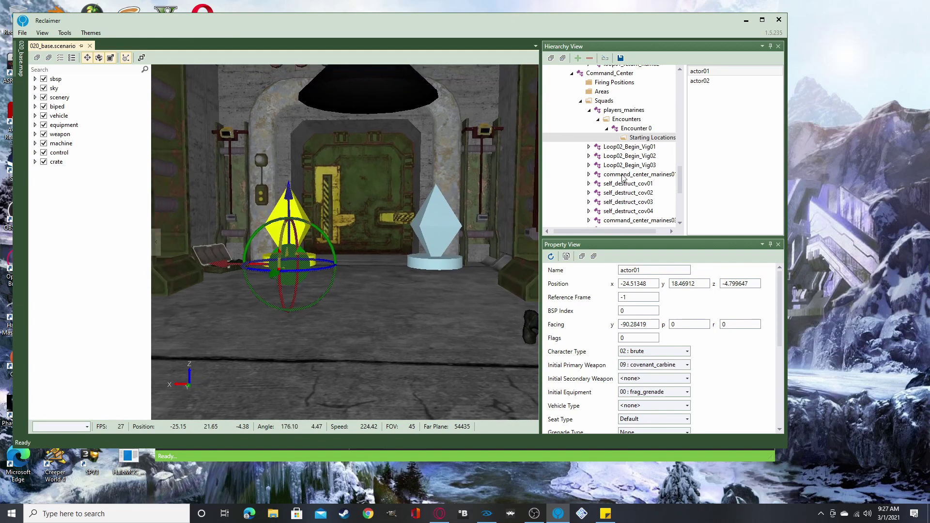
pyautogui.scroll(12, 617, 174)
pyautogui.scroll(5, 617, 174)
pyautogui.click(556, 79)
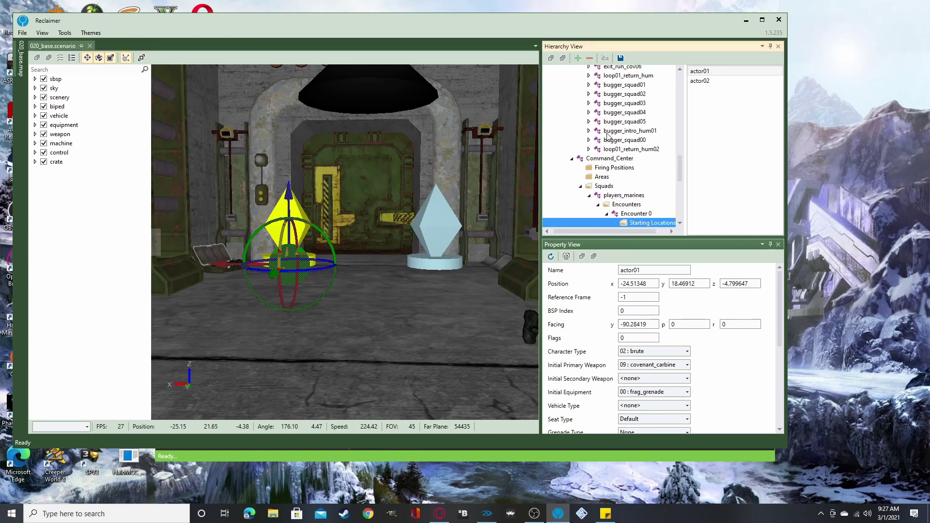
pyautogui.scroll(10, 608, 141)
pyautogui.scroll(2, 604, 137)
pyautogui.scroll(-5, 601, 159)
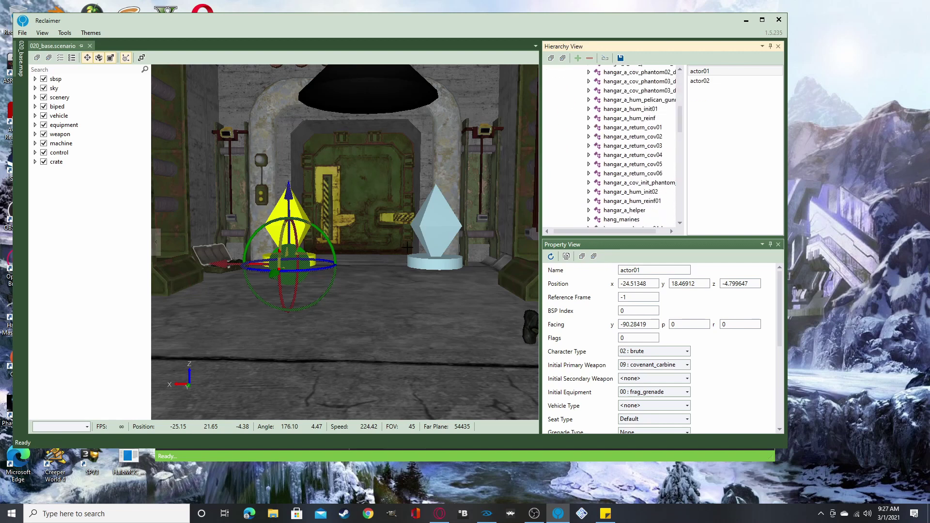
pyautogui.moveTo(398, 301); pyautogui.dragTo(502, 291)
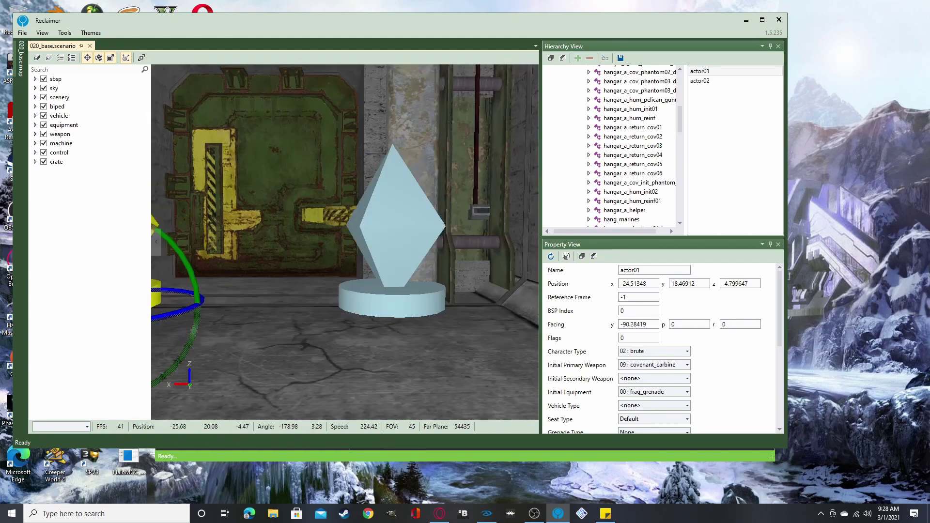
# Fly the viewport camera past actor01 toward the door.
pyautogui.press('w')
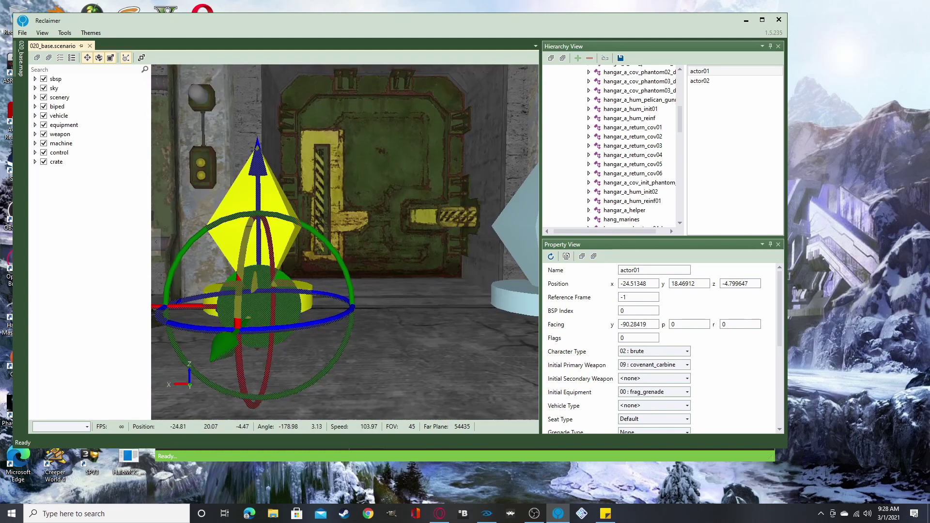
pyautogui.press('d')
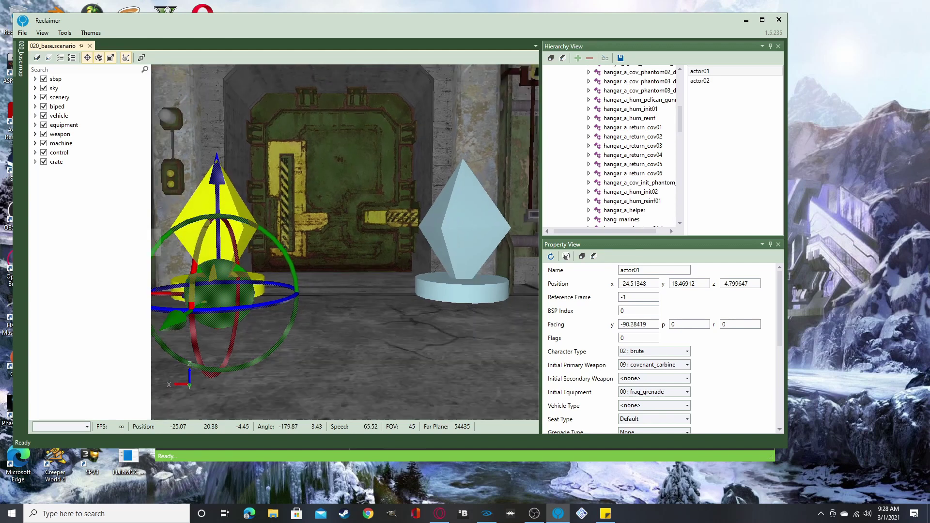
pyautogui.press('Left')
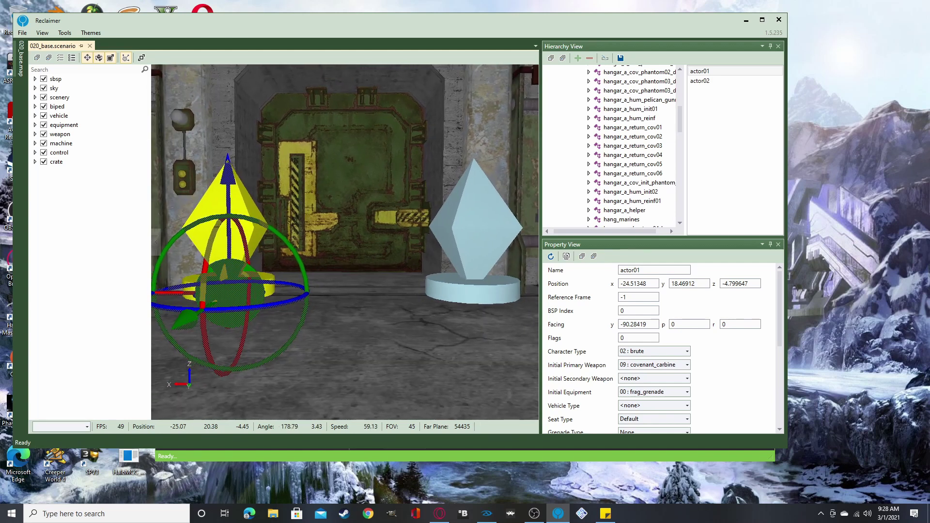
pyautogui.press('w')
pyautogui.press('Left')
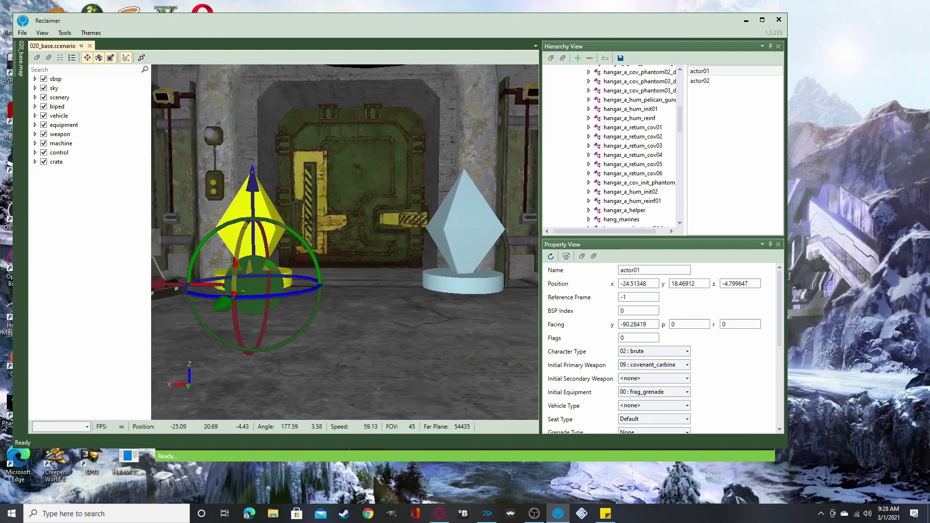
pyautogui.press('Up')
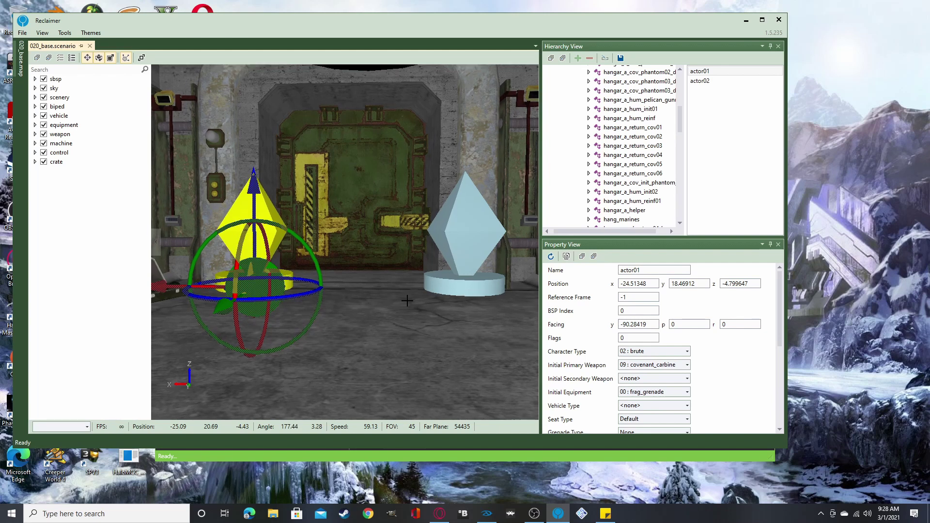
# Slide the brute captain actor02 along X beside the door and save the scenario.
pyautogui.click(461, 232)
pyautogui.click(265, 235)
pyautogui.click(453, 243)
pyautogui.moveTo(358, 284)
pyautogui.mouseDown()
pyautogui.moveTo(304, 282)
pyautogui.moveTo(365, 281)
pyautogui.mouseUp()
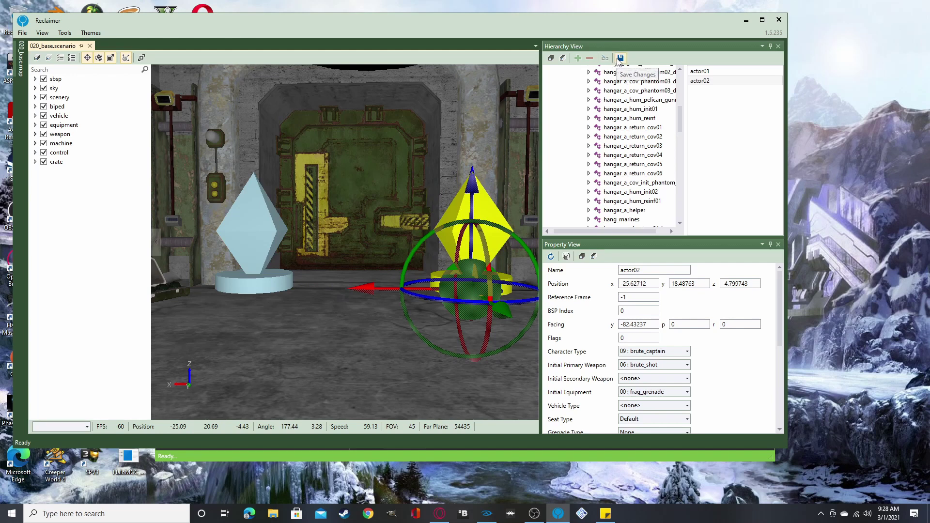
pyautogui.click(619, 58)
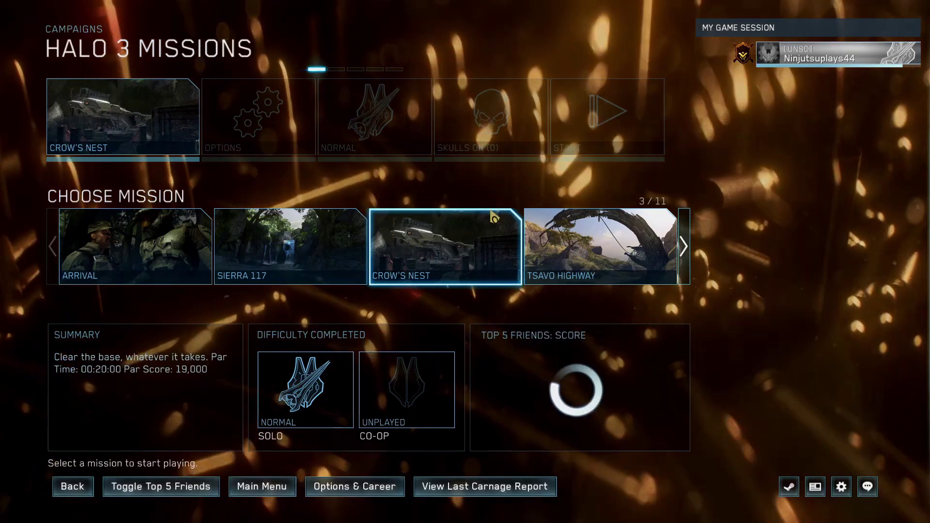
# Start the Crow's Nest mission, accepting the loss of current mission progress.
pyautogui.click(493, 216)
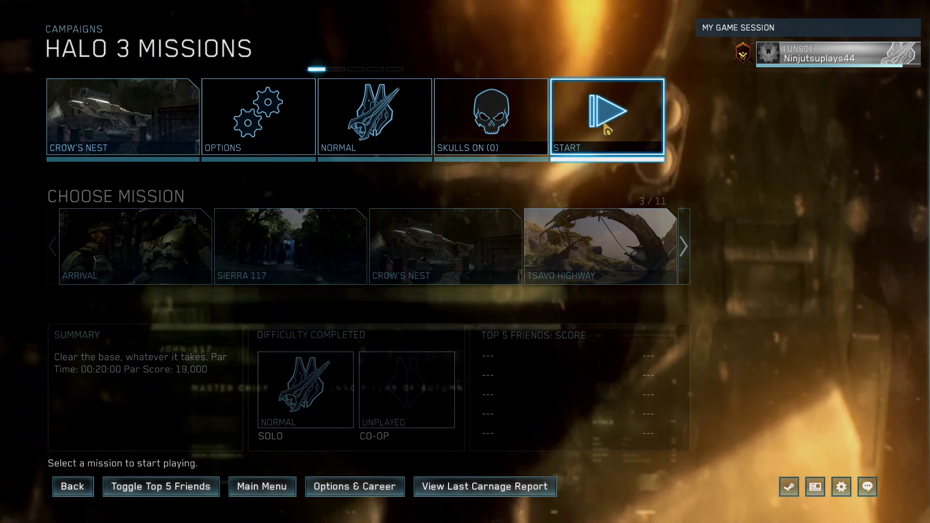
pyautogui.click(608, 130)
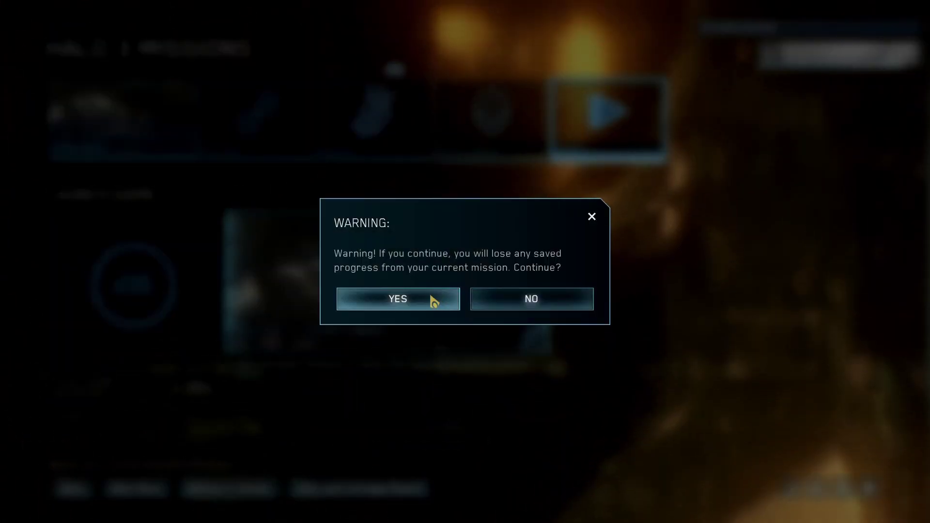
pyautogui.click(432, 301)
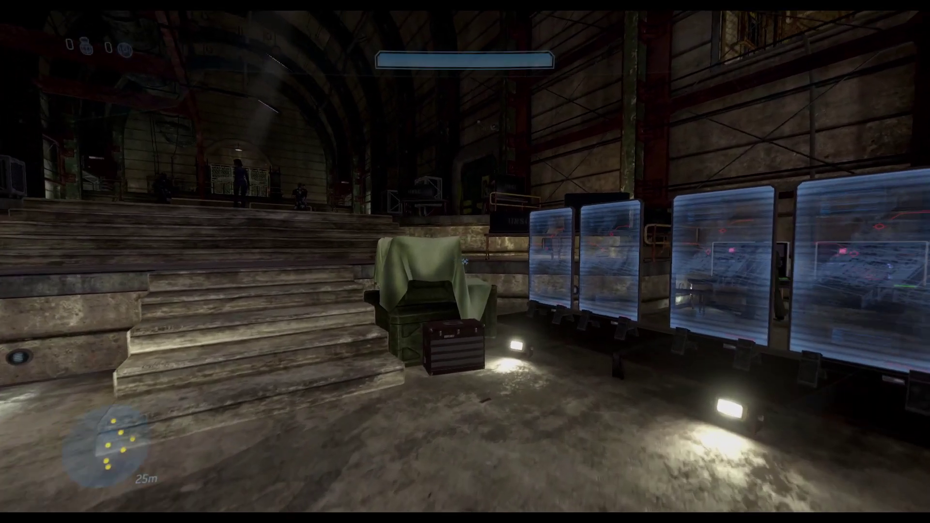
# Walk through the hangar and tunnel to the allied Brutes near the platform.
pyautogui.press('w')
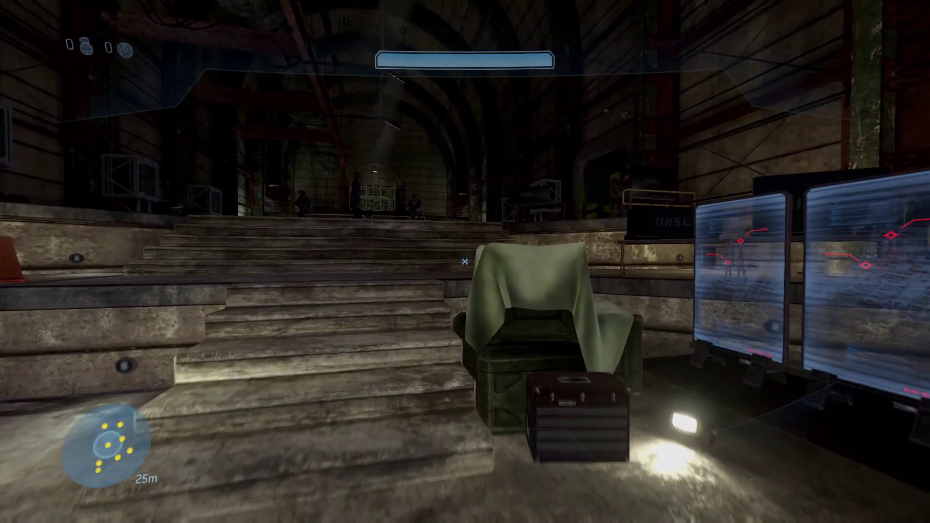
pyautogui.press('w')
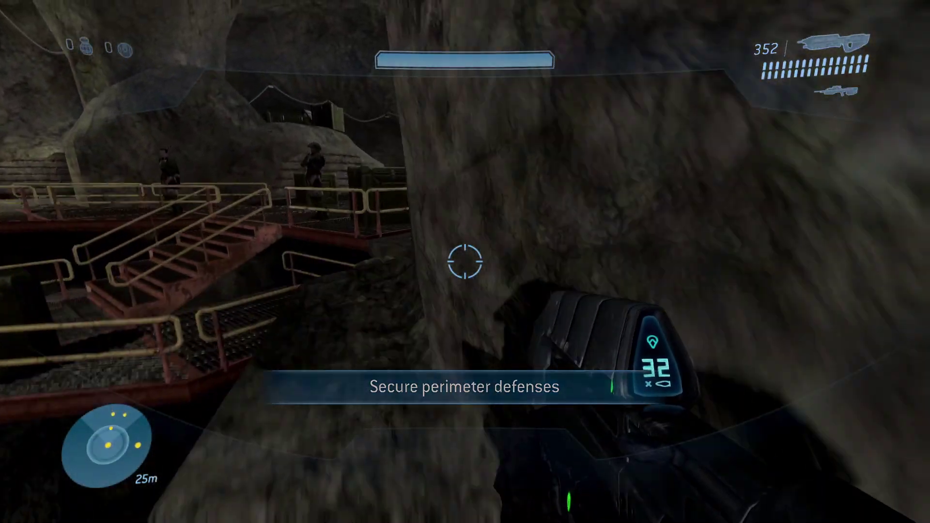
pyautogui.press('w')
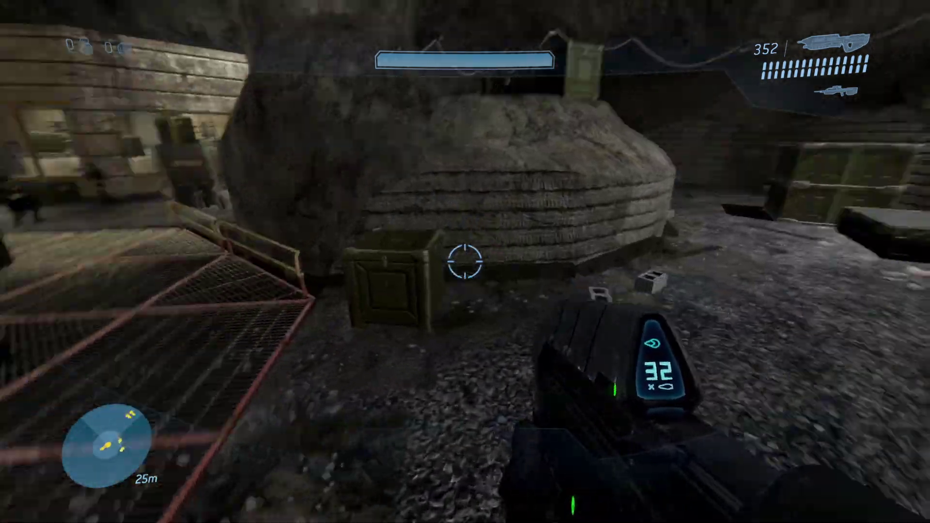
pyautogui.press('1')
pyautogui.press('w')
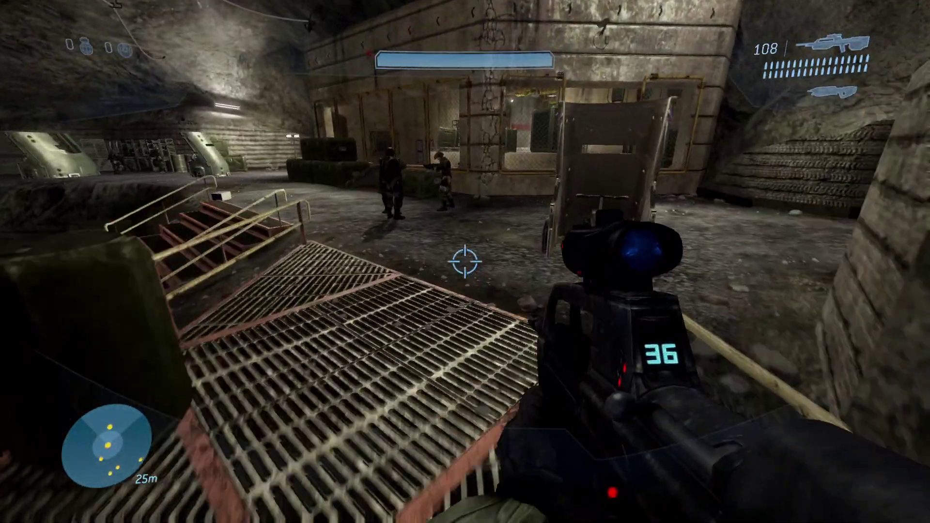
pyautogui.press('w')
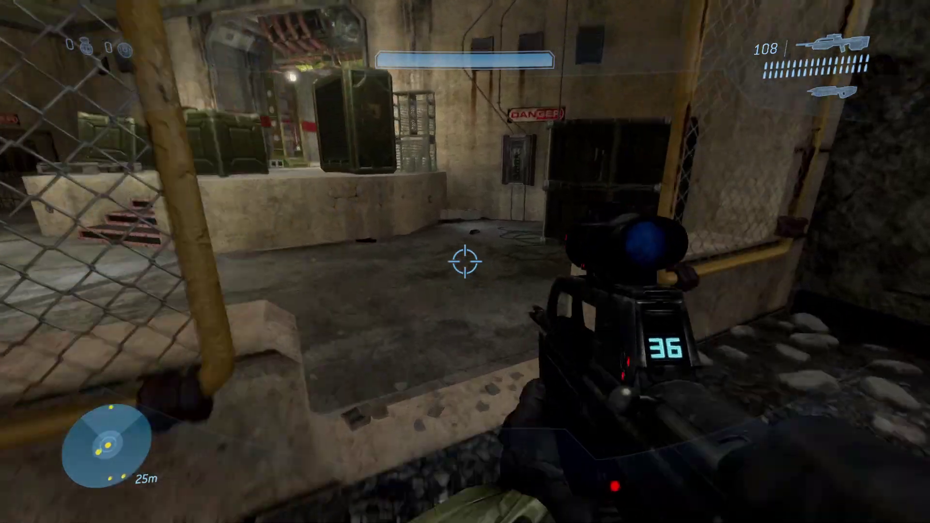
pyautogui.press('w')
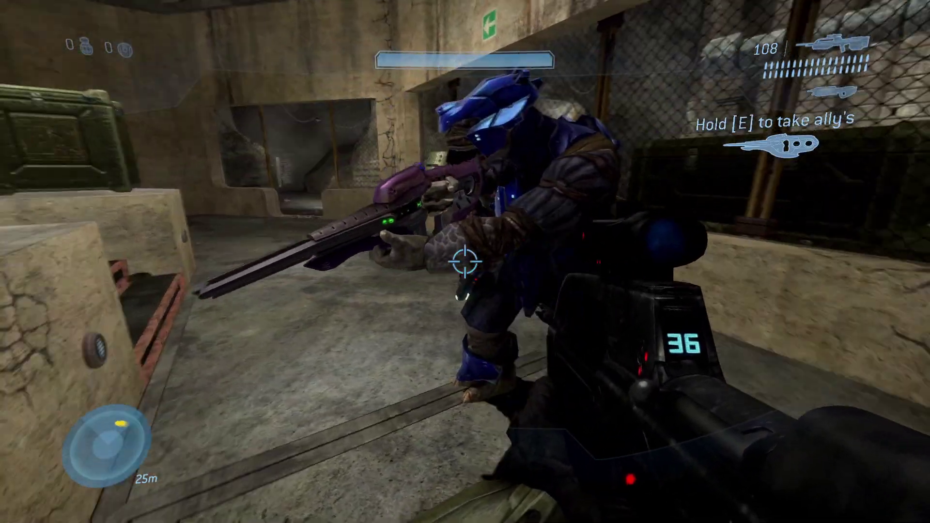
# Trade weapons with the Brute ally, then swap back to the battle rifle.
pyautogui.press('s')
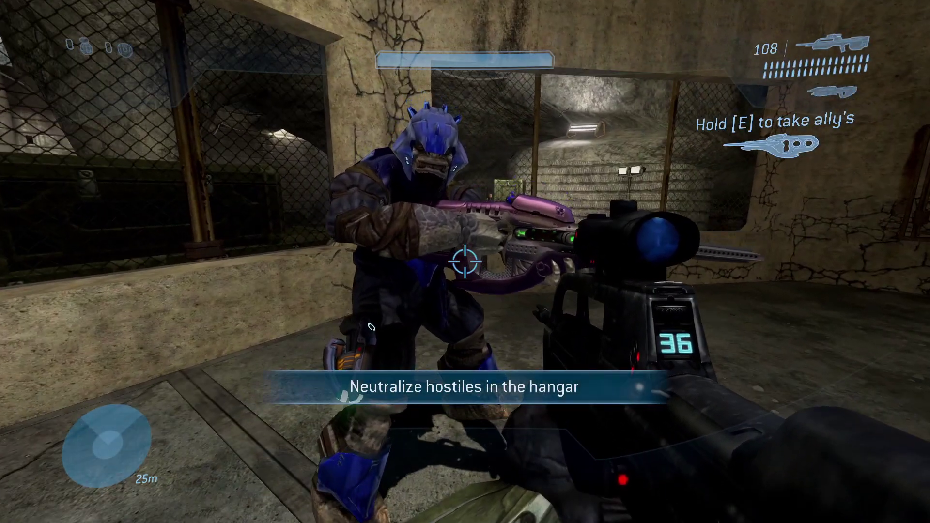
pyautogui.press('e')
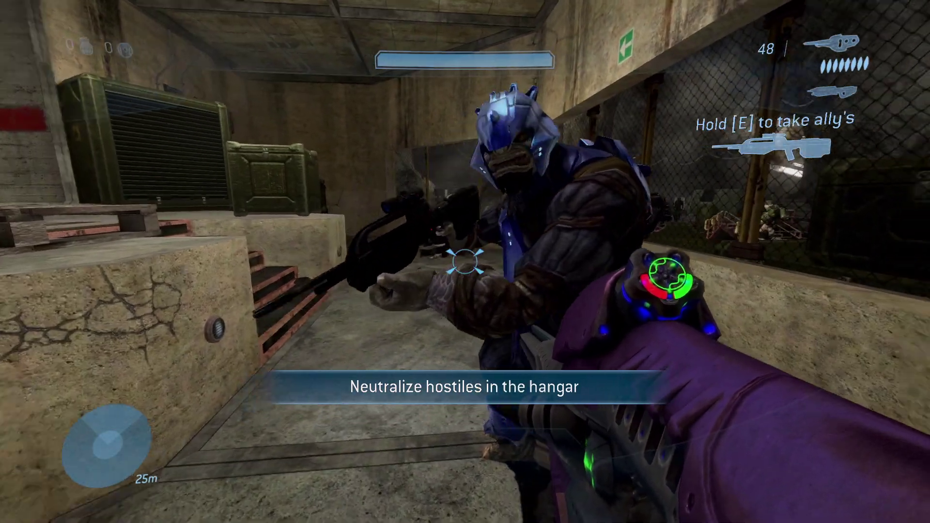
pyautogui.press('e')
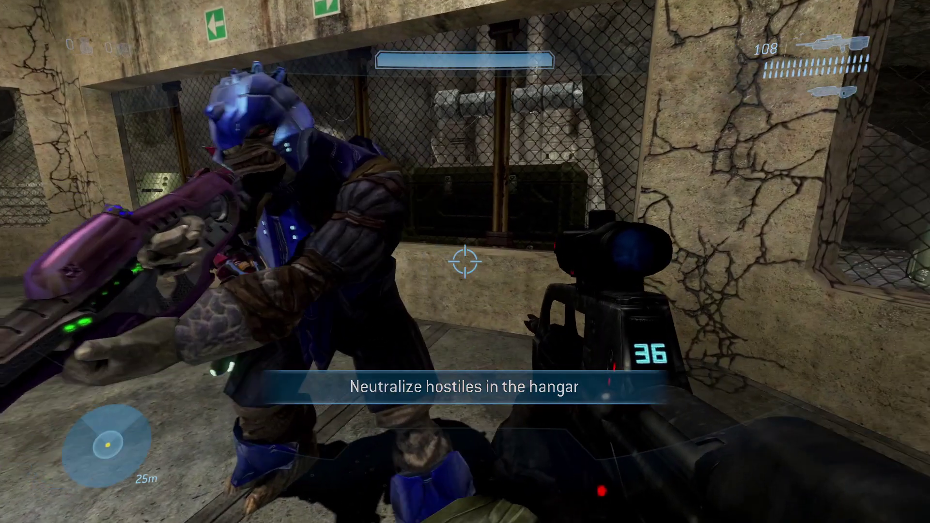